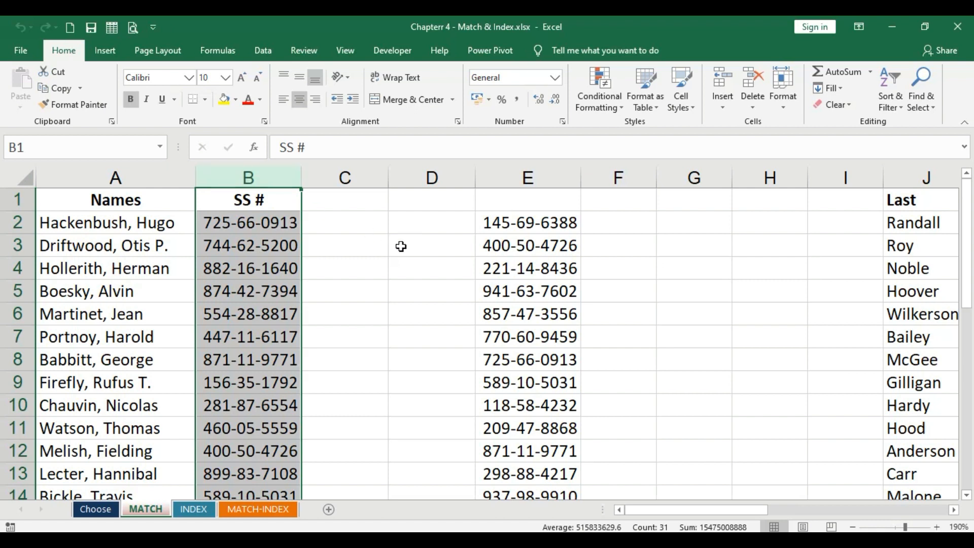
# - Examine the SS # list in column B and the unlabelled SS numbers in column E to compare them
pyautogui.click(525, 365)
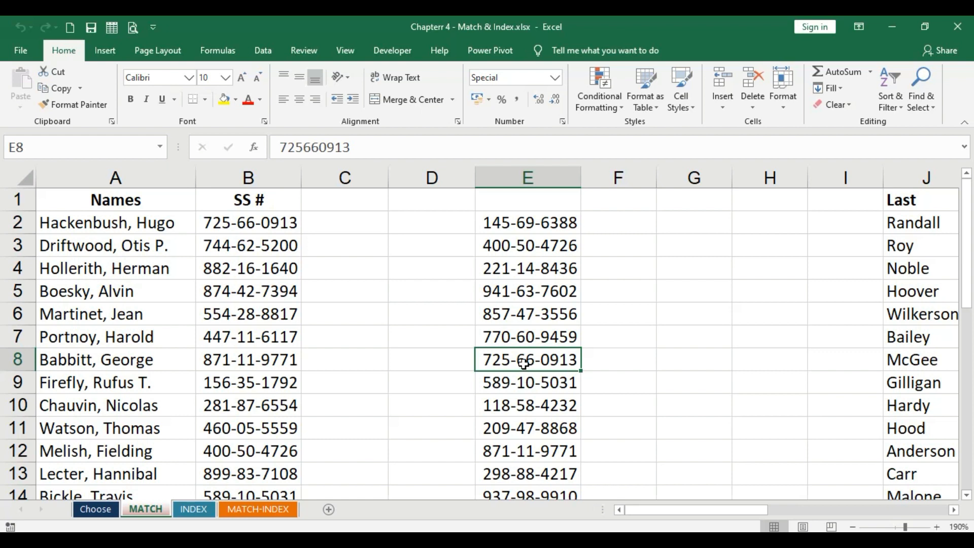
pyautogui.click(528, 175)
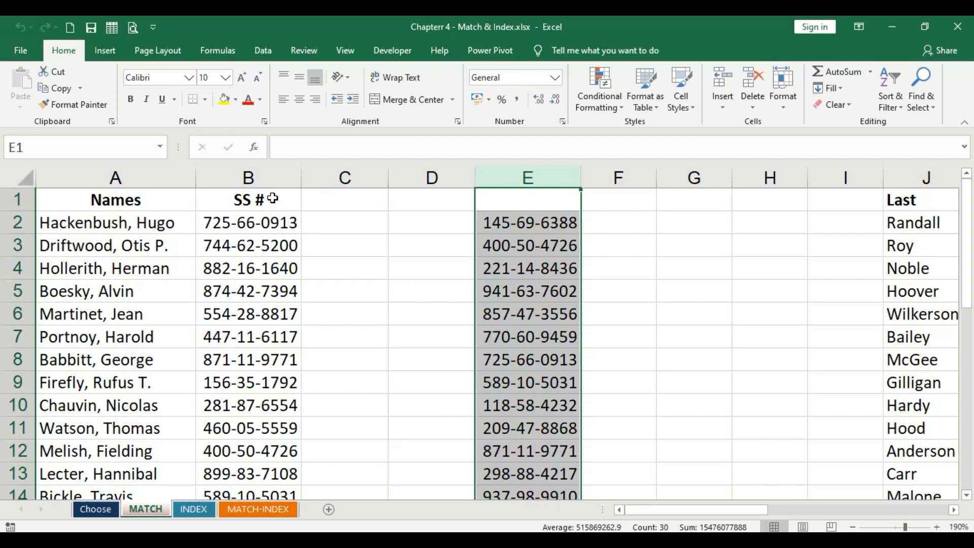
pyautogui.click(117, 173)
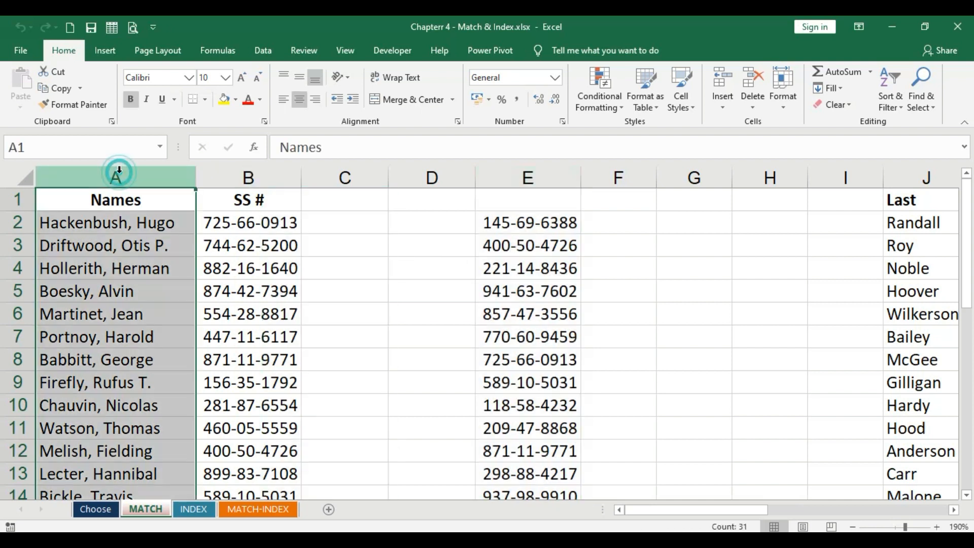
pyautogui.click(234, 175)
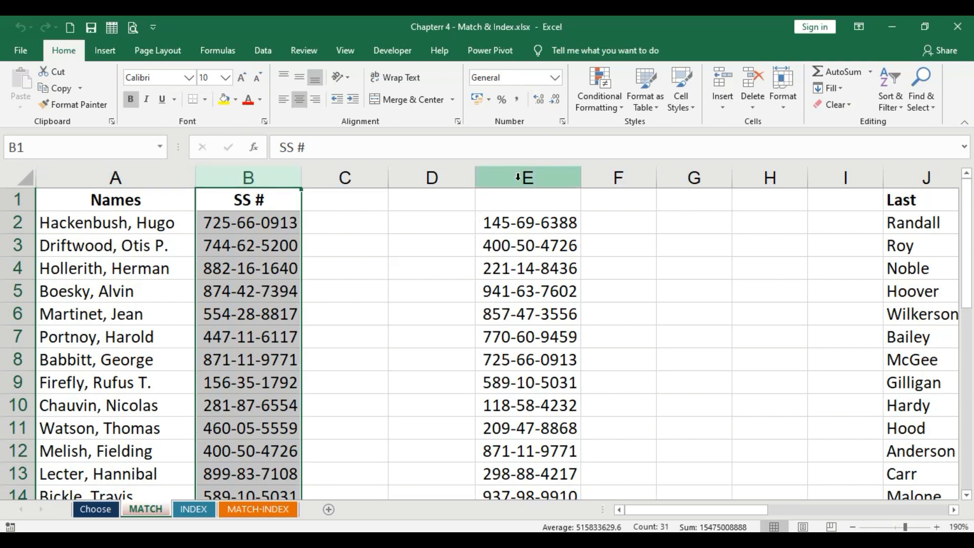
pyautogui.click(532, 230)
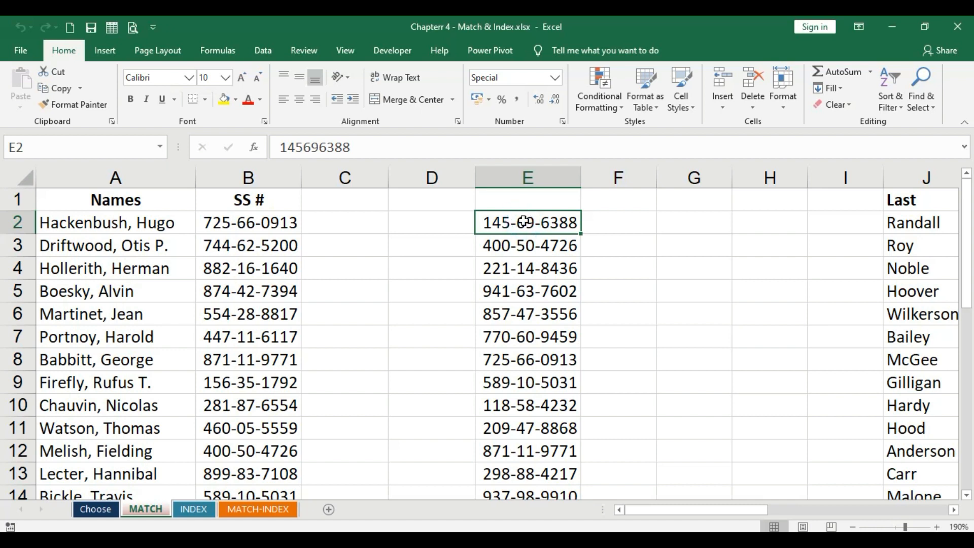
pyautogui.click(252, 178)
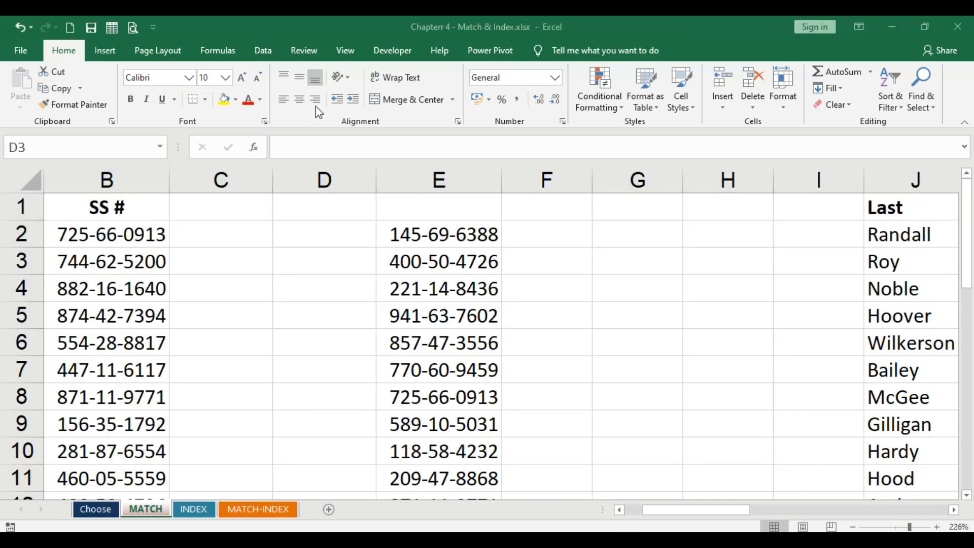
pyautogui.click(457, 239)
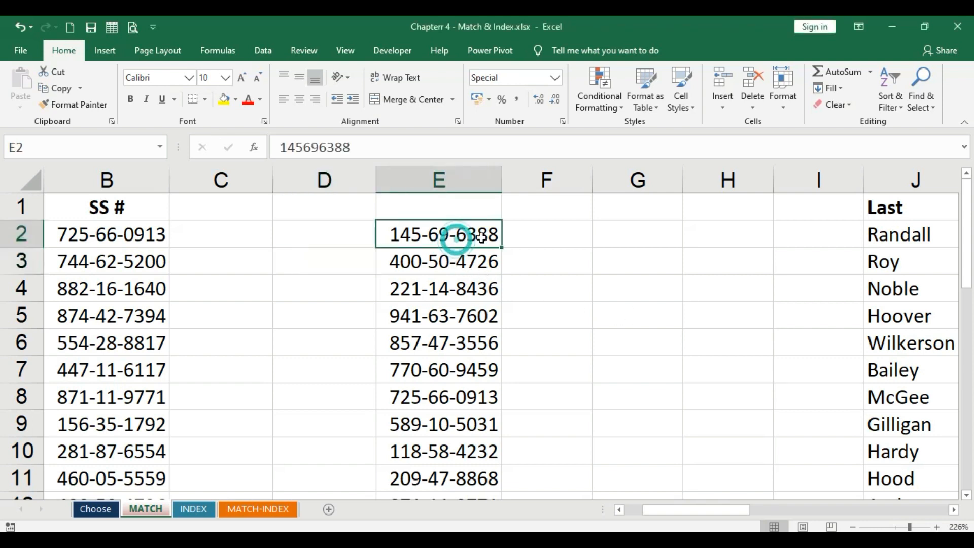
# - Enter =MATCH(E2,B:B,0) in F2 to find E2's position in column B using exact match
pyautogui.click(564, 235)
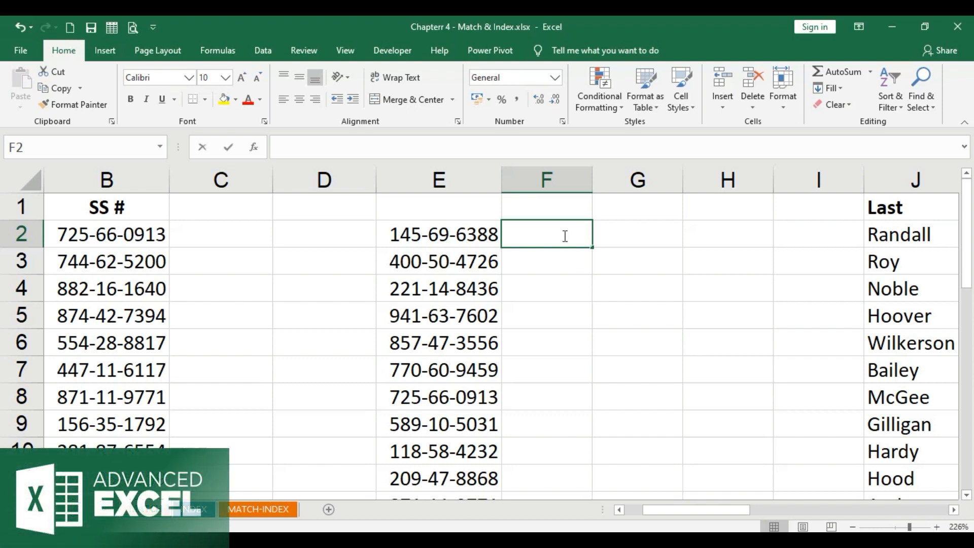
pyautogui.write('=match')
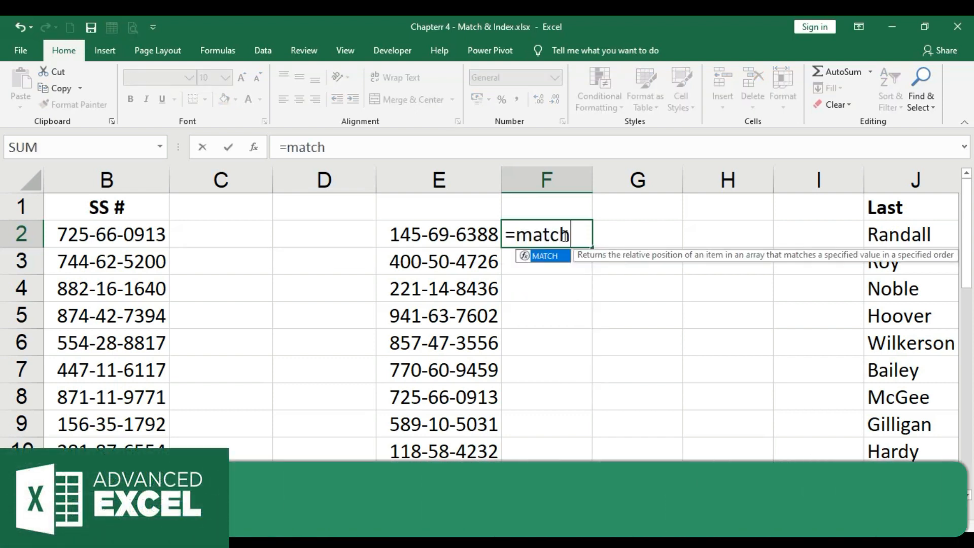
pyautogui.write('(')
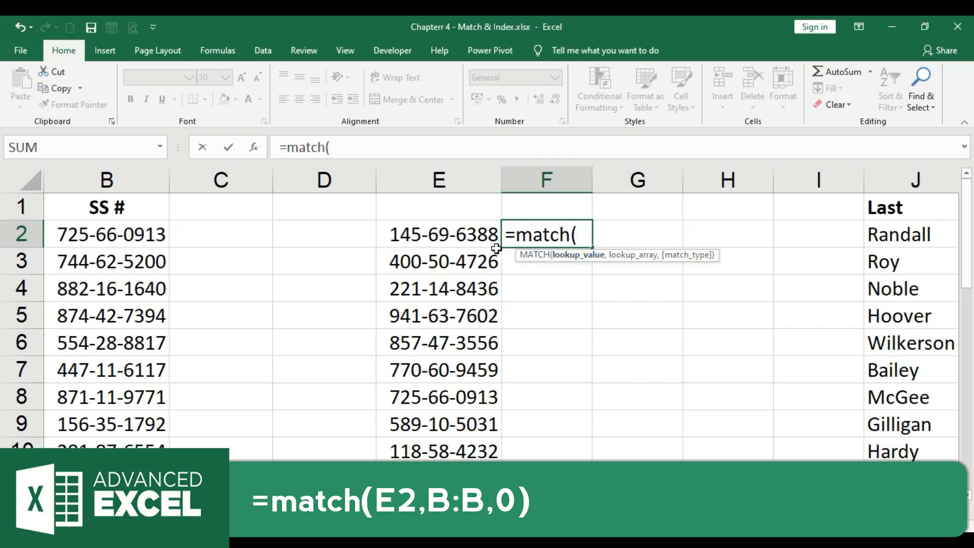
pyautogui.click(445, 233)
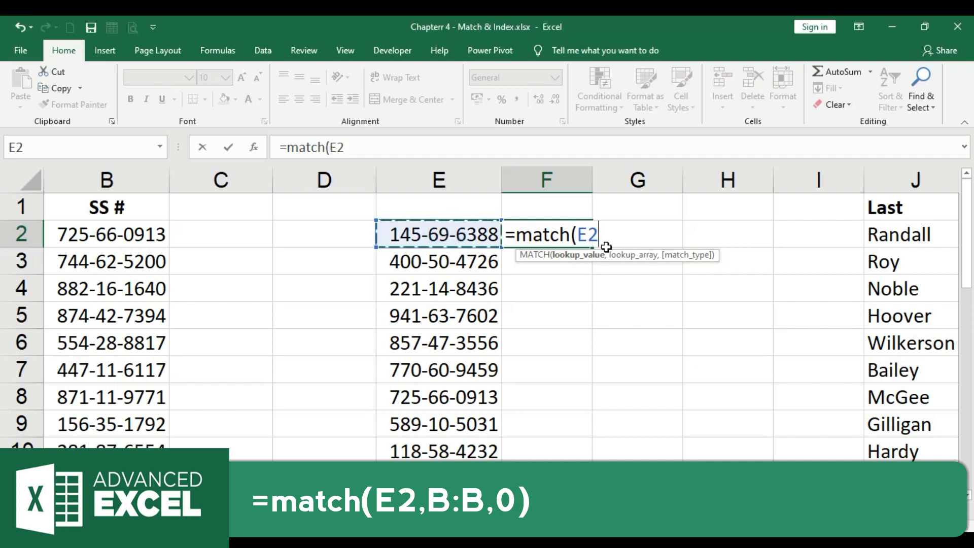
pyautogui.write(',')
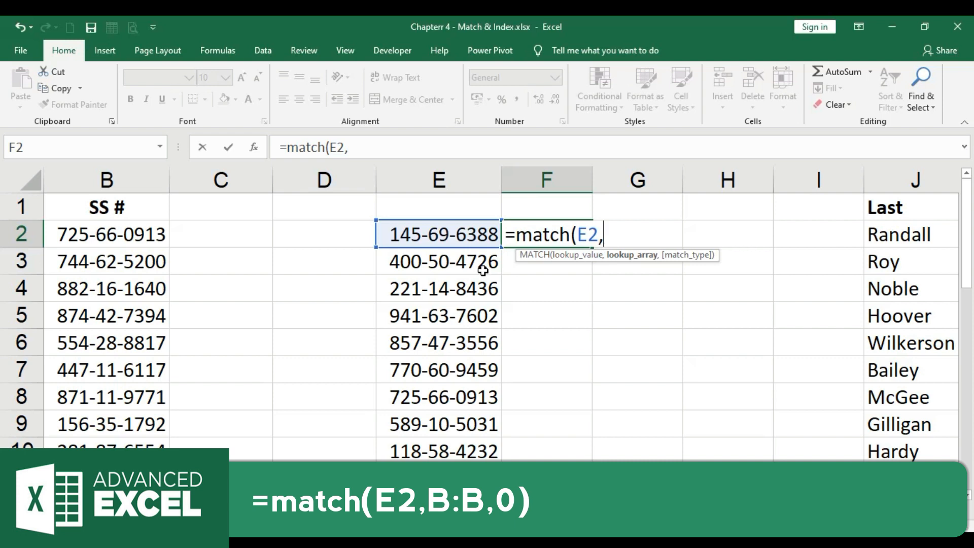
pyautogui.click(147, 178)
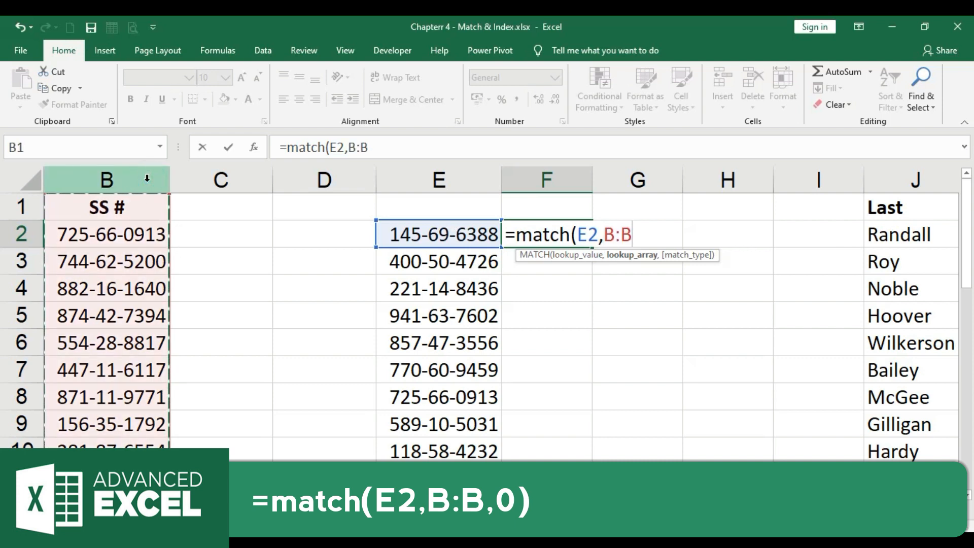
pyautogui.moveTo(117, 232); pyautogui.dragTo(116, 432)
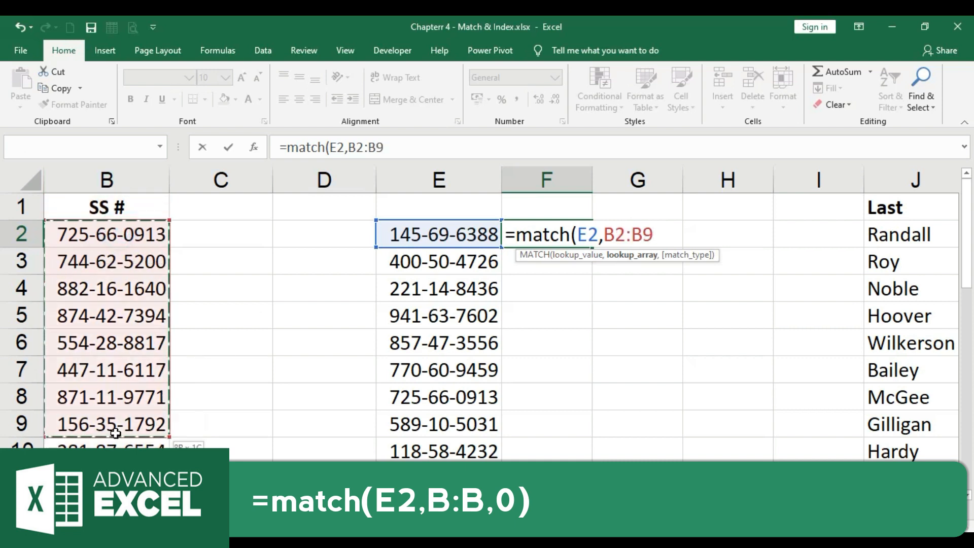
pyautogui.click(110, 175)
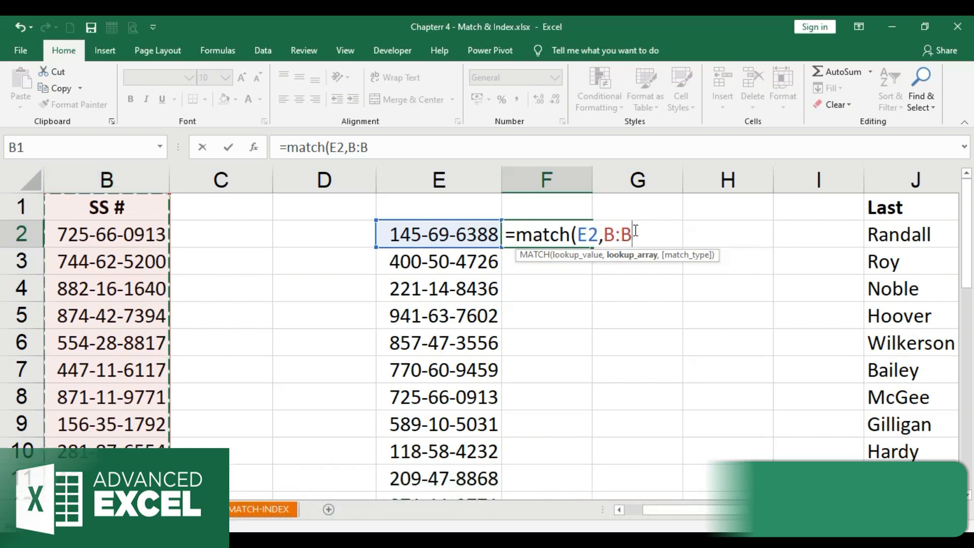
pyautogui.write(',')
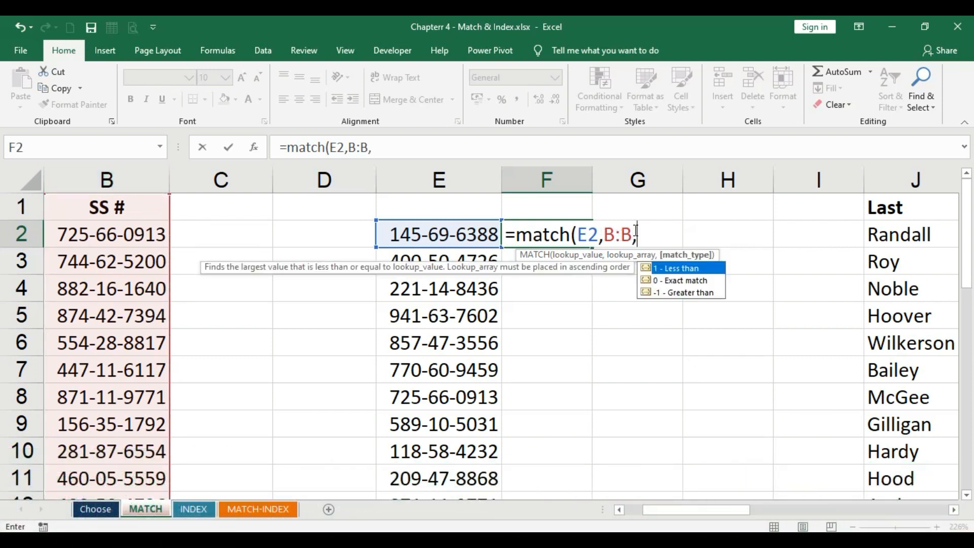
pyautogui.doubleClick(678, 280)
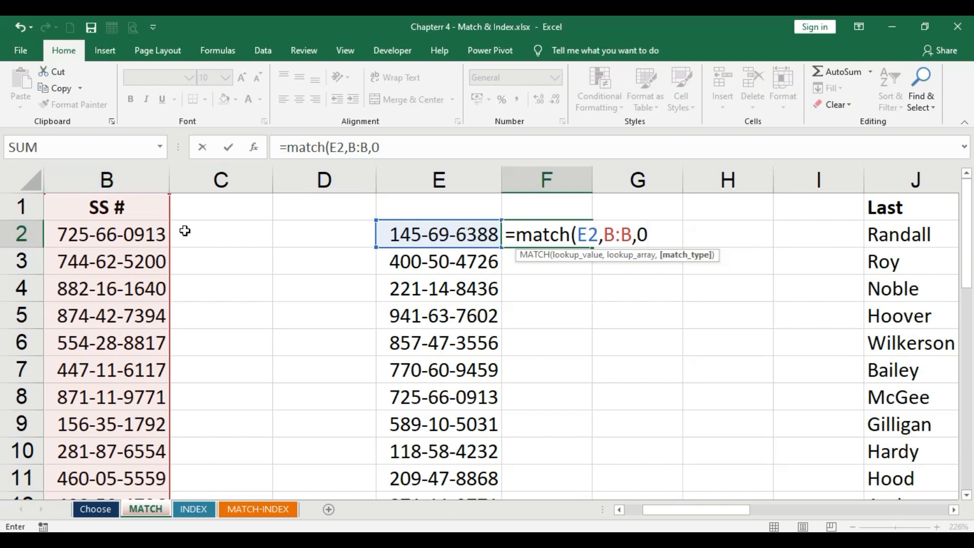
pyautogui.write(')')
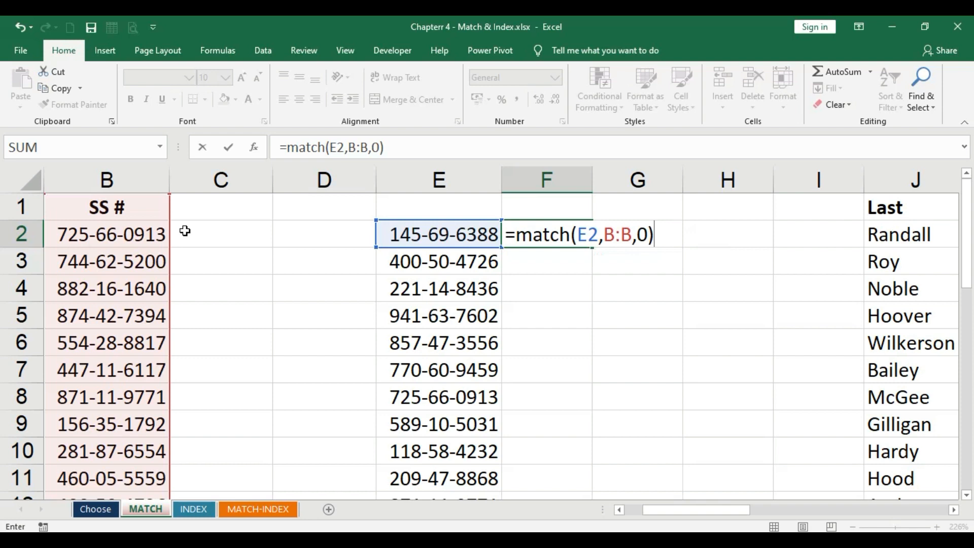
pyautogui.press('Return')
# - Fill the MATCH formula down column F alongside all SS numbers in column E
pyautogui.click(557, 232)
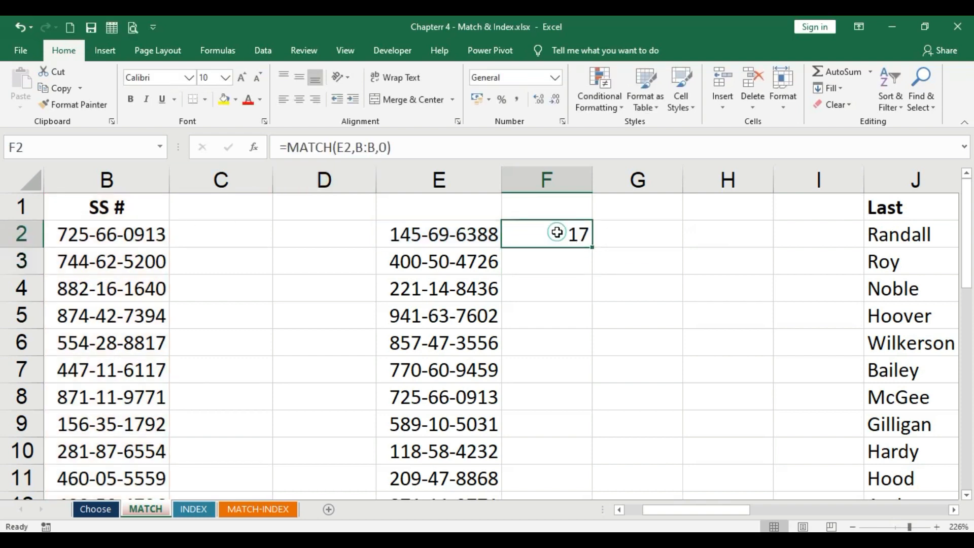
pyautogui.doubleClick(592, 247)
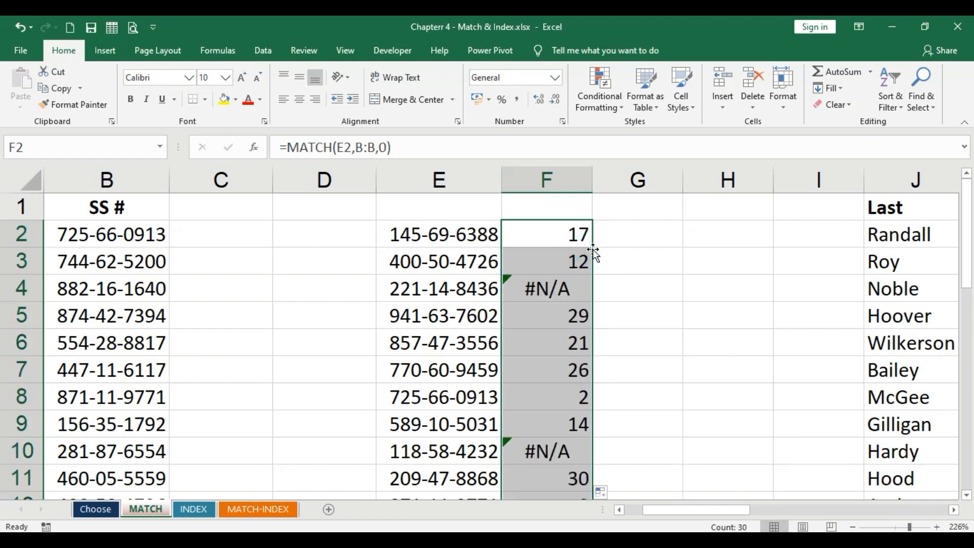
# - Inspect the #N/A results by comparing their SS numbers in column E against column B
pyautogui.click(525, 296)
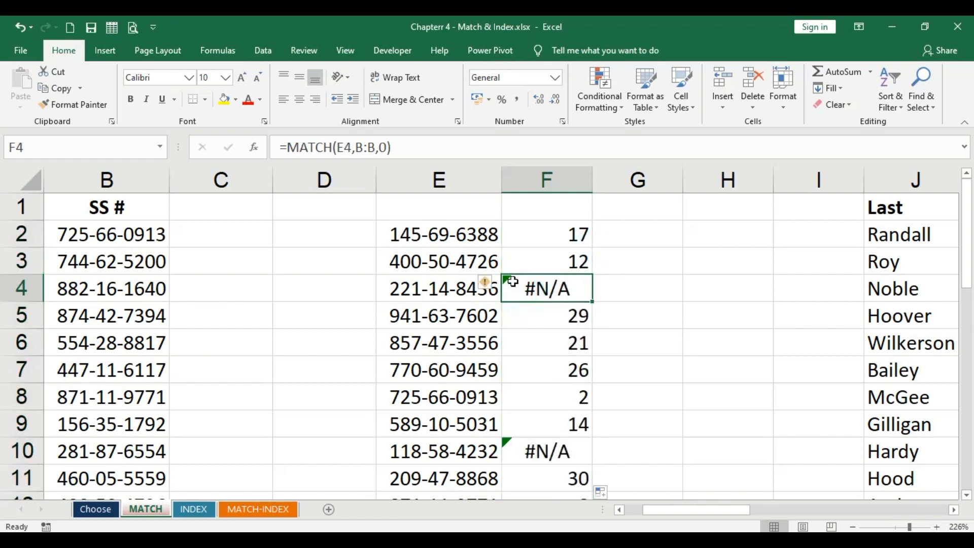
pyautogui.click(399, 293)
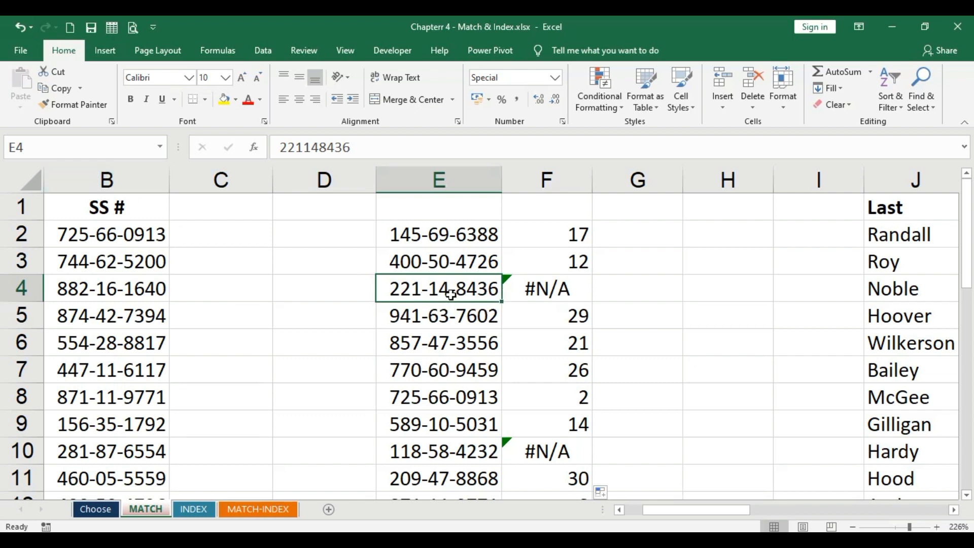
pyautogui.click(86, 179)
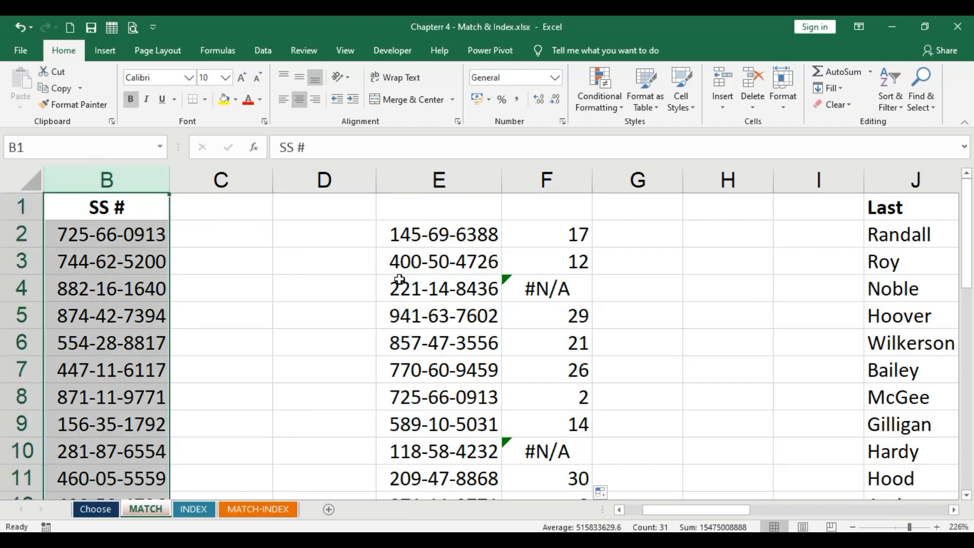
pyautogui.click(427, 295)
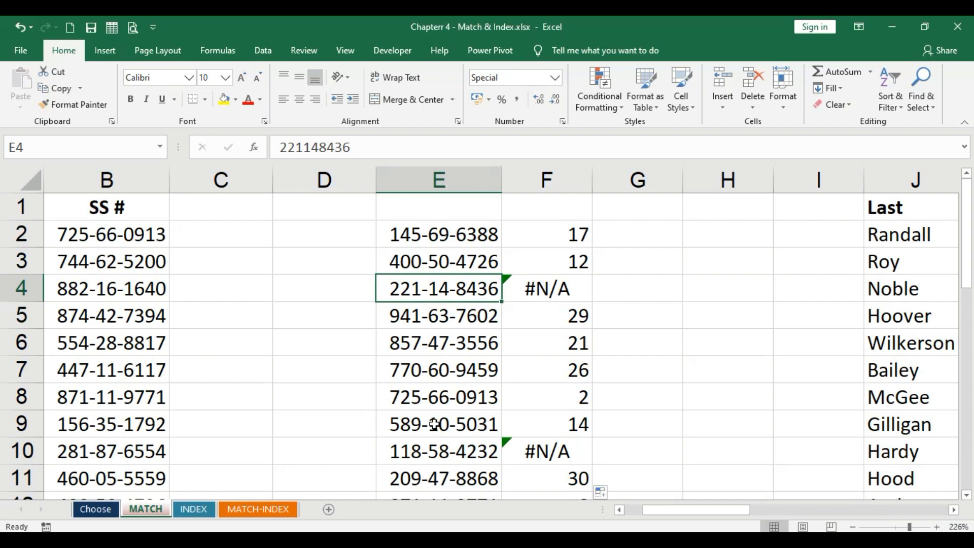
pyautogui.click(439, 445)
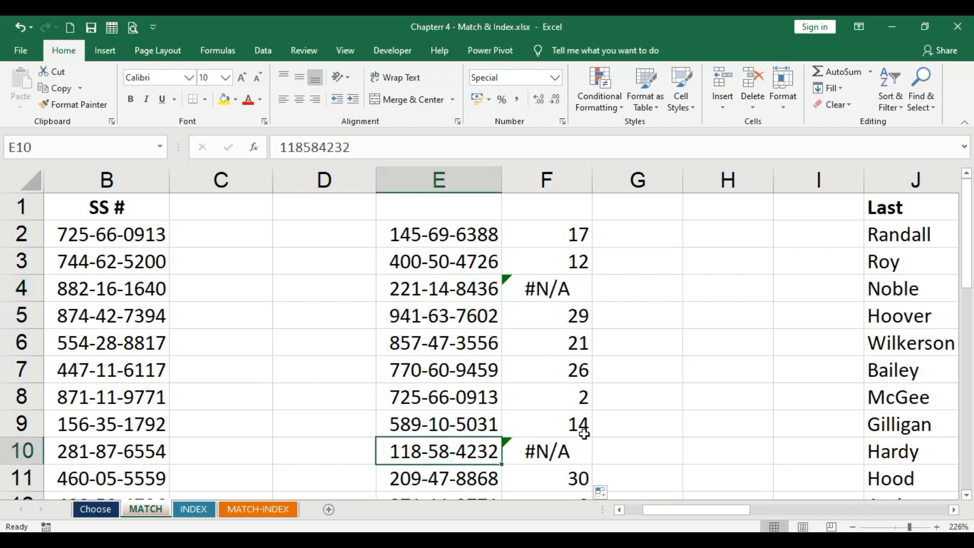
pyautogui.click(130, 172)
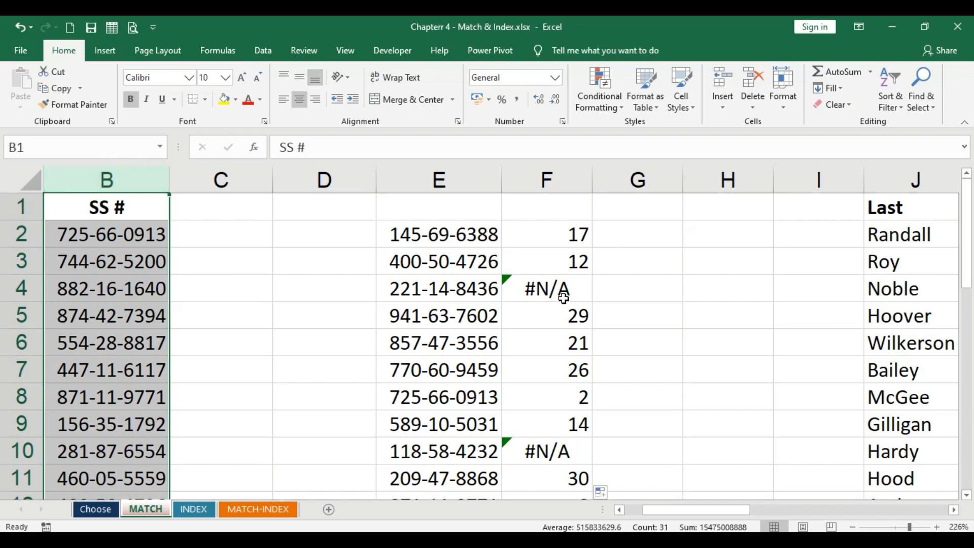
pyautogui.click(446, 294)
pyautogui.click(444, 445)
pyautogui.scroll(-2, 558, 327)
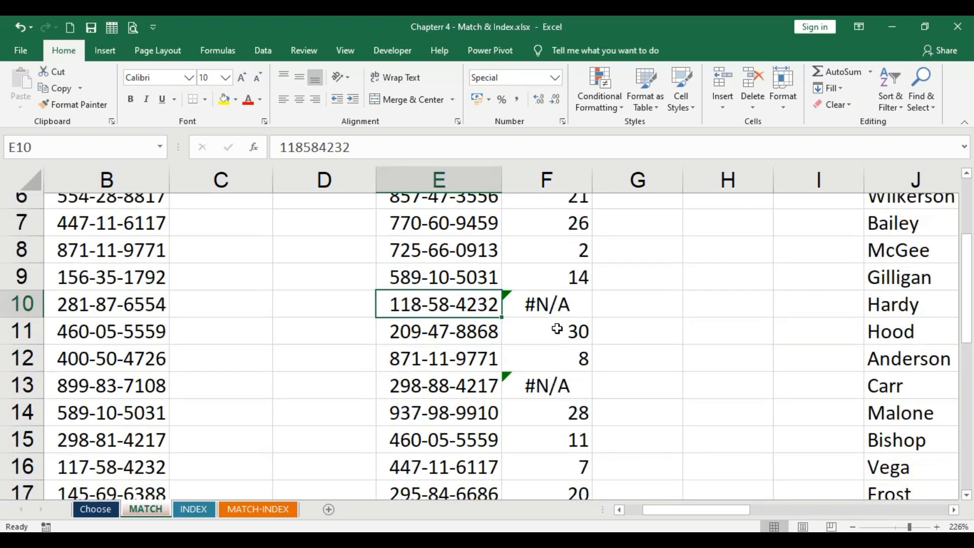
pyautogui.scroll(-2, 557, 333)
pyautogui.scroll(4, 557, 333)
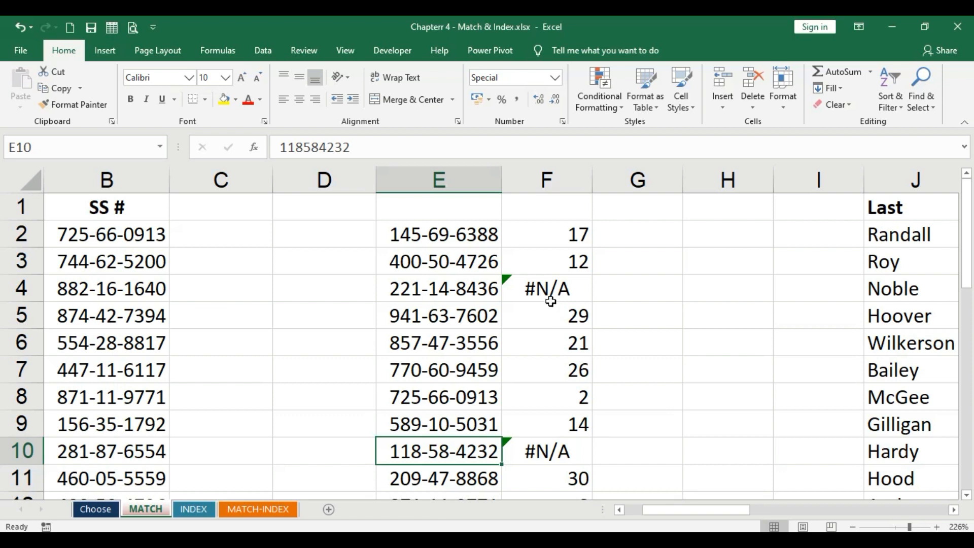
pyautogui.click(578, 226)
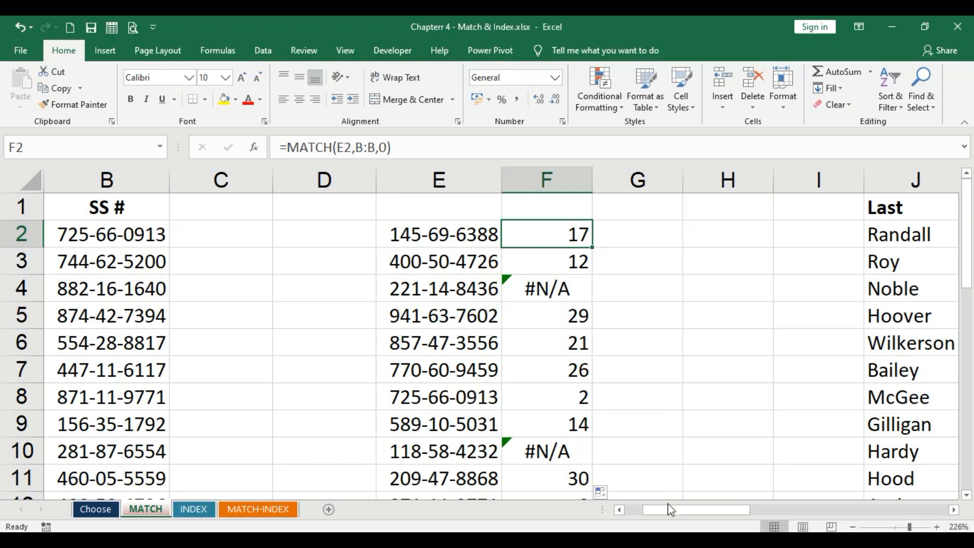
# - Narrow the empty columns M and N between the sales table and the Name list
pyautogui.moveTo(668, 508); pyautogui.dragTo(795, 512)
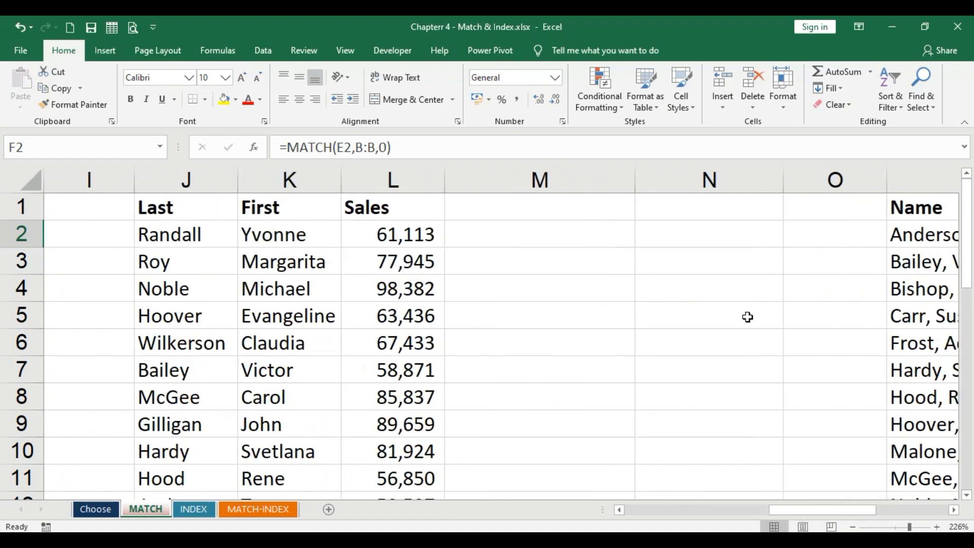
pyautogui.moveTo(634, 179); pyautogui.dragTo(578, 180)
pyautogui.moveTo(742, 179); pyautogui.dragTo(654, 179)
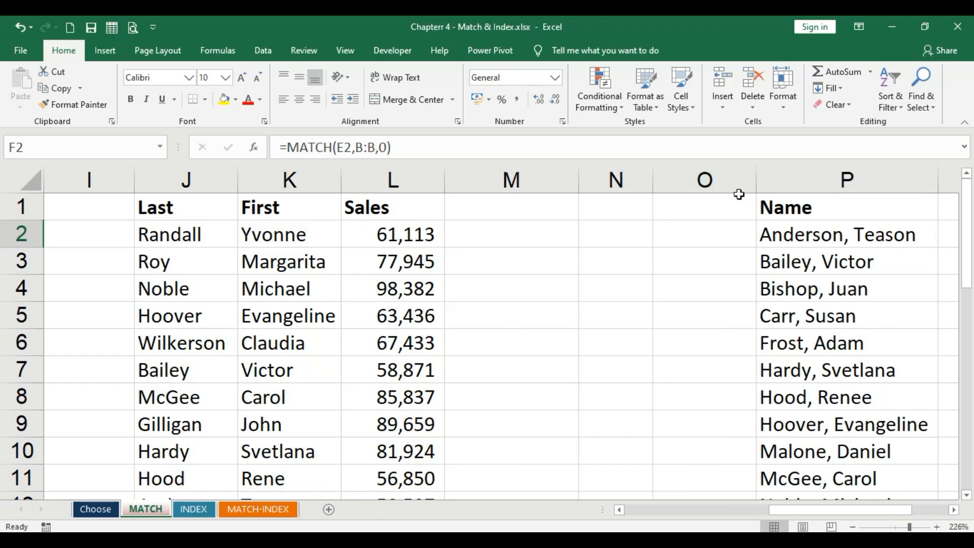
# - Slightly adjust the widths of columns J, K and L holding Last, First and Sales
pyautogui.moveTo(805, 511)
pyautogui.mouseDown()
pyautogui.moveTo(828, 509)
pyautogui.moveTo(808, 516)
pyautogui.mouseUp()
pyautogui.moveTo(237, 178); pyautogui.dragTo(233, 175)
pyautogui.moveTo(338, 175); pyautogui.dragTo(336, 175)
pyautogui.moveTo(438, 177); pyautogui.dragTo(421, 175)
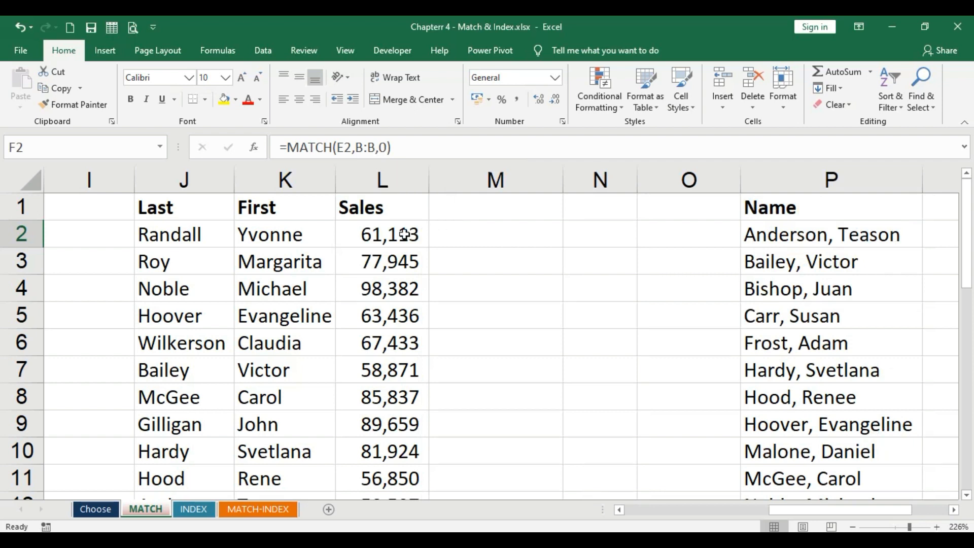
# - Review the first record's Last, First and Sales cells and the Name list in column P
pyautogui.moveTo(170, 234); pyautogui.dragTo(417, 236)
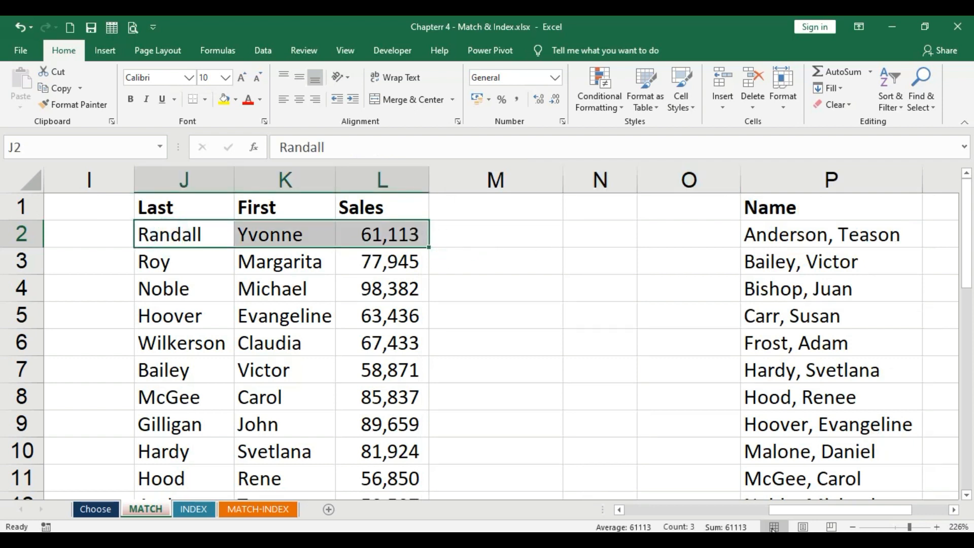
pyautogui.moveTo(802, 511)
pyautogui.mouseDown()
pyautogui.moveTo(839, 512)
pyautogui.moveTo(808, 512)
pyautogui.mouseUp()
pyautogui.click(810, 233)
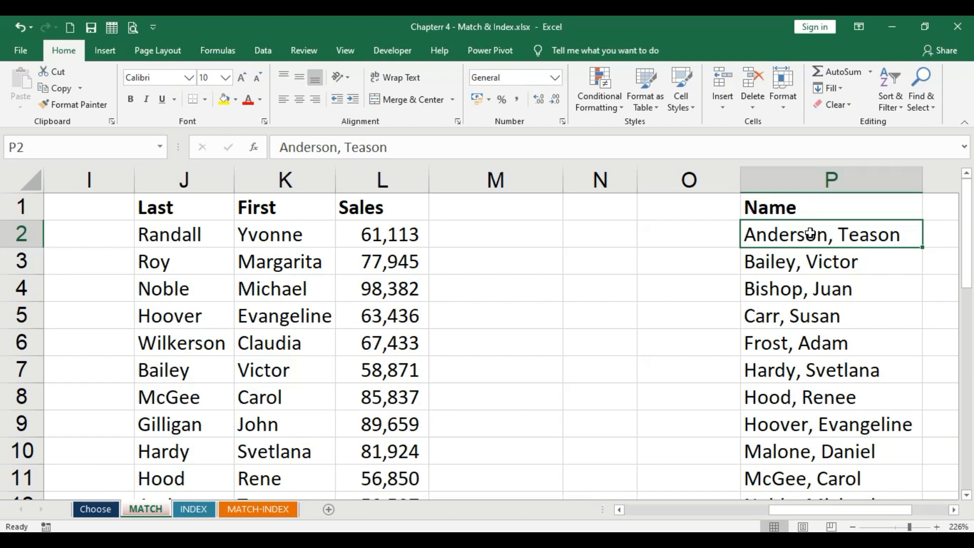
pyautogui.click(171, 237)
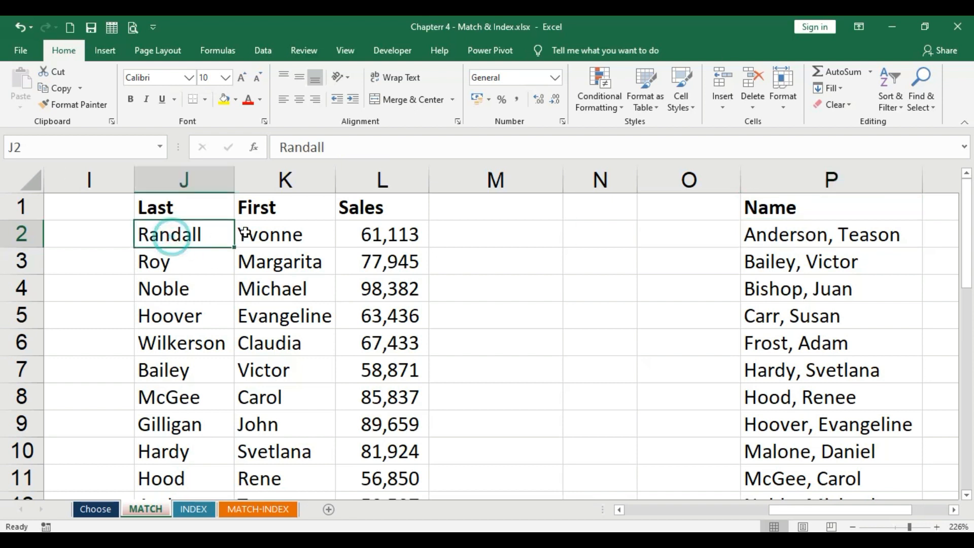
# - Compare the separate Last and First name cells with the combined 'Last, First' entries in the Name list of column P
pyautogui.click(258, 232)
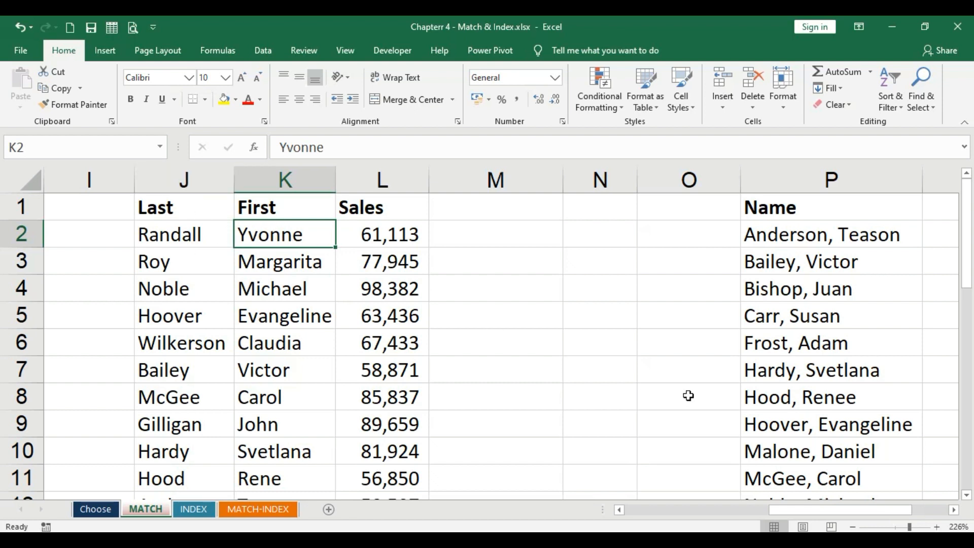
pyautogui.scroll(-2, 650, 385)
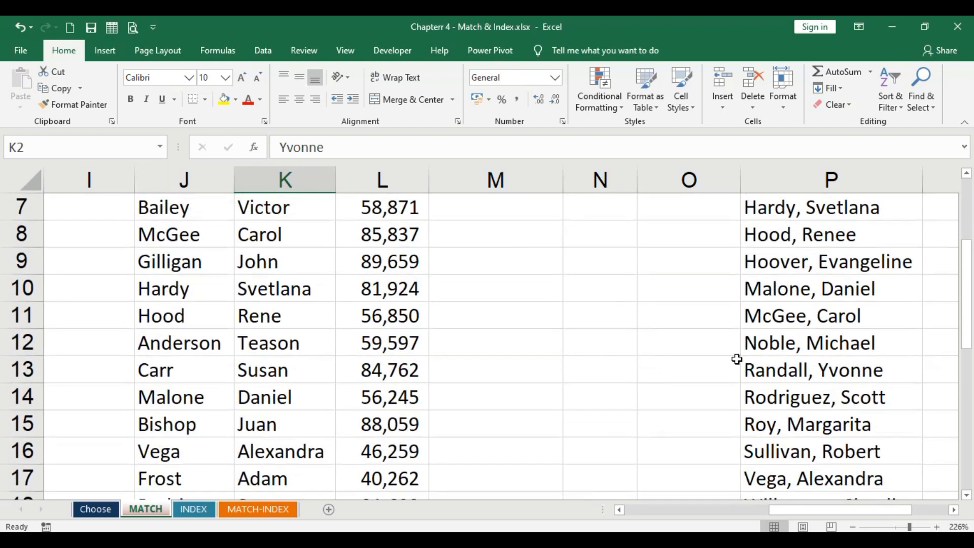
pyautogui.click(817, 369)
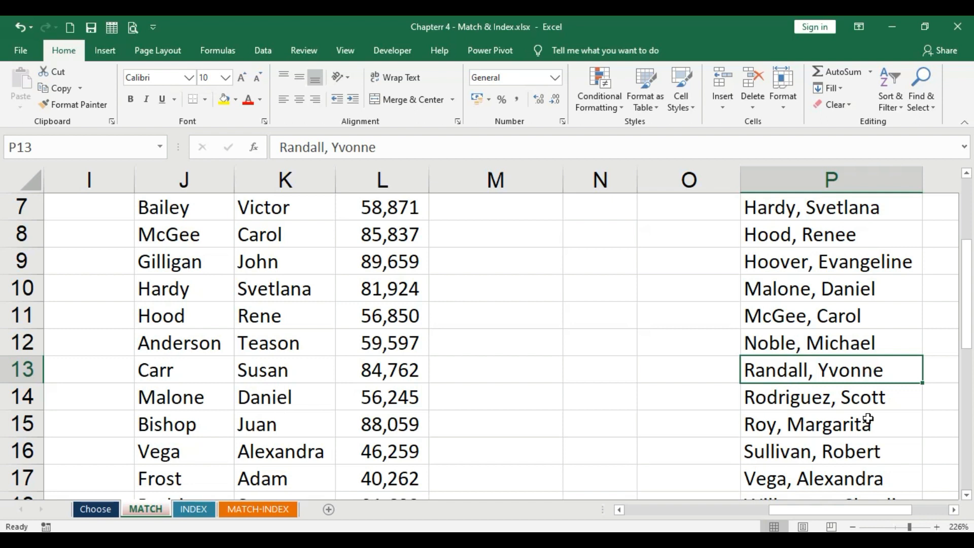
pyautogui.scroll(2, 868, 420)
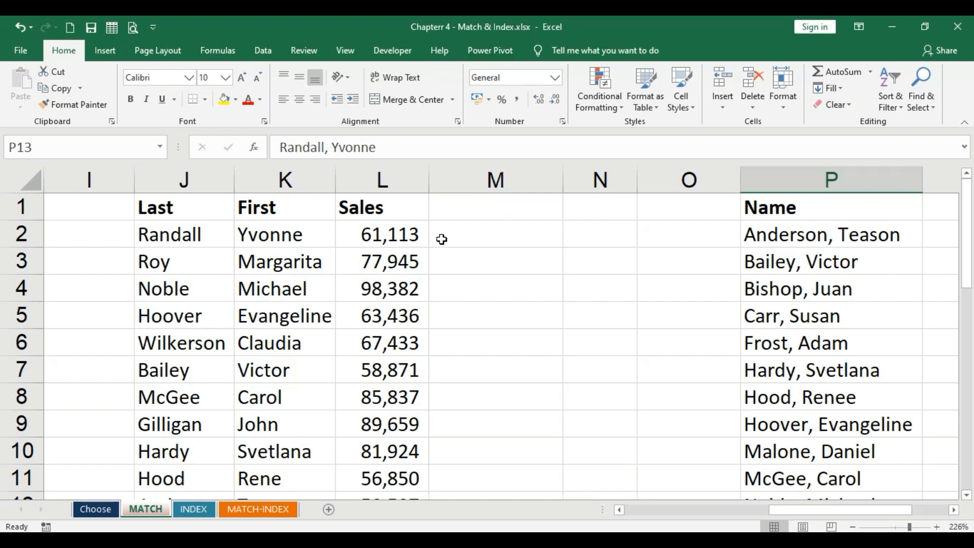
pyautogui.moveTo(189, 238); pyautogui.dragTo(274, 235)
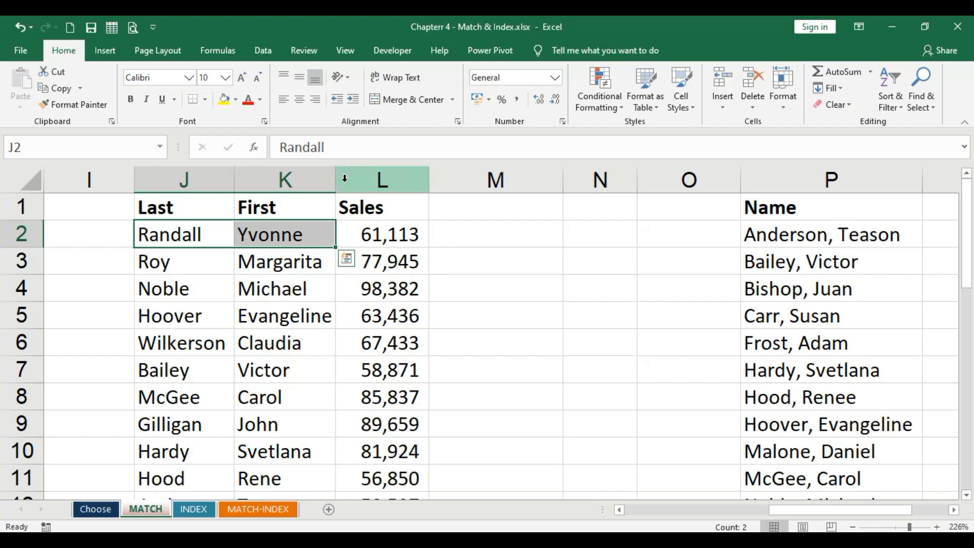
pyautogui.moveTo(198, 178); pyautogui.dragTo(263, 178)
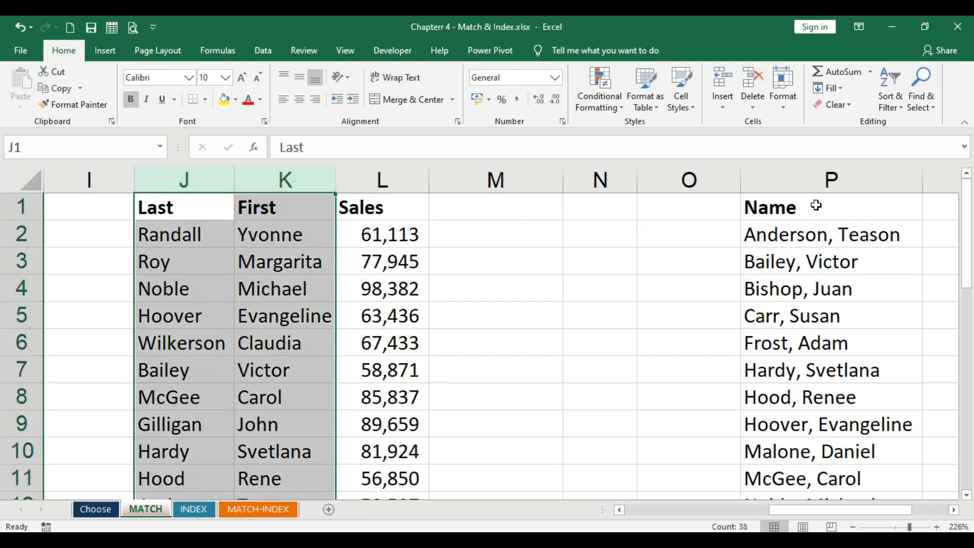
pyautogui.click(833, 178)
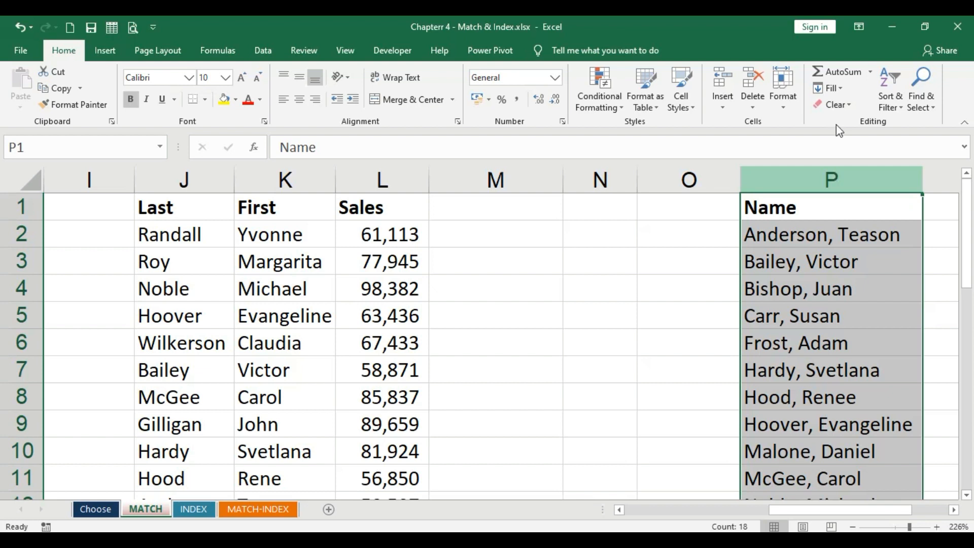
pyautogui.click(498, 238)
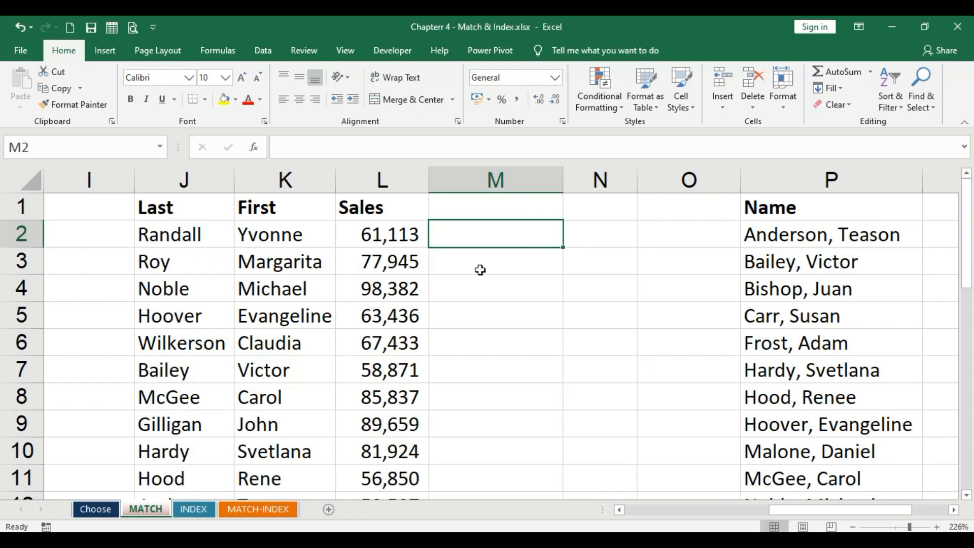
pyautogui.click(815, 236)
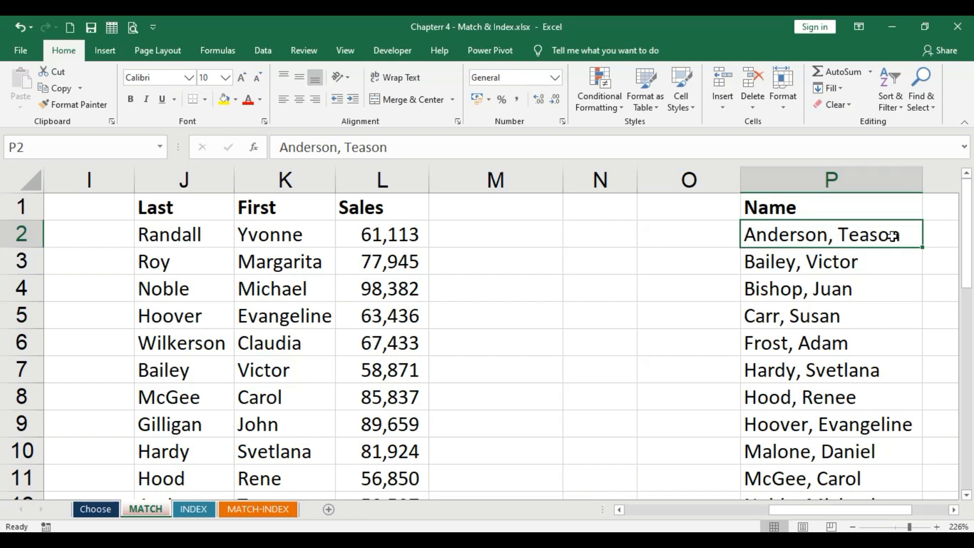
pyautogui.click(499, 223)
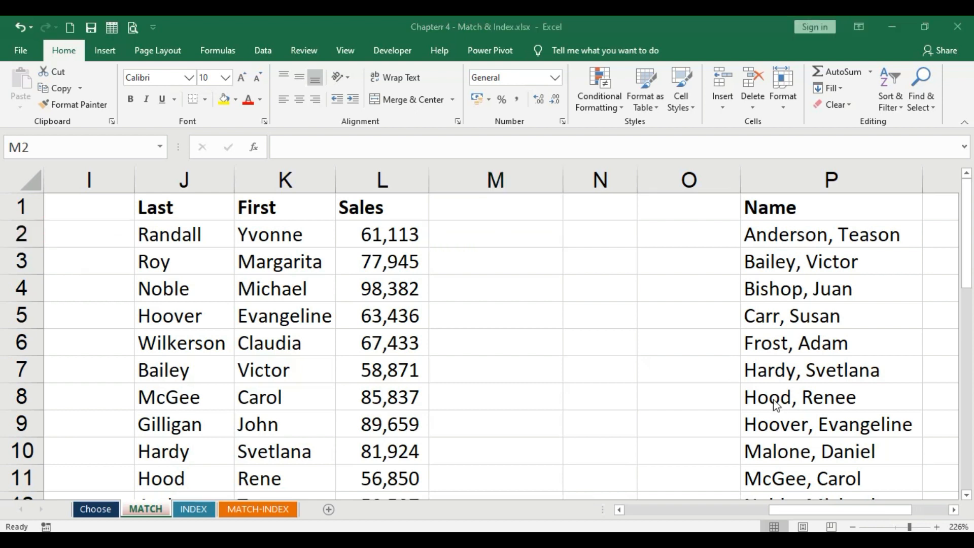
# - Enter a formula in M2 joining the last and first names with & (=J2&K2) and slightly widen column M
pyautogui.click(483, 242)
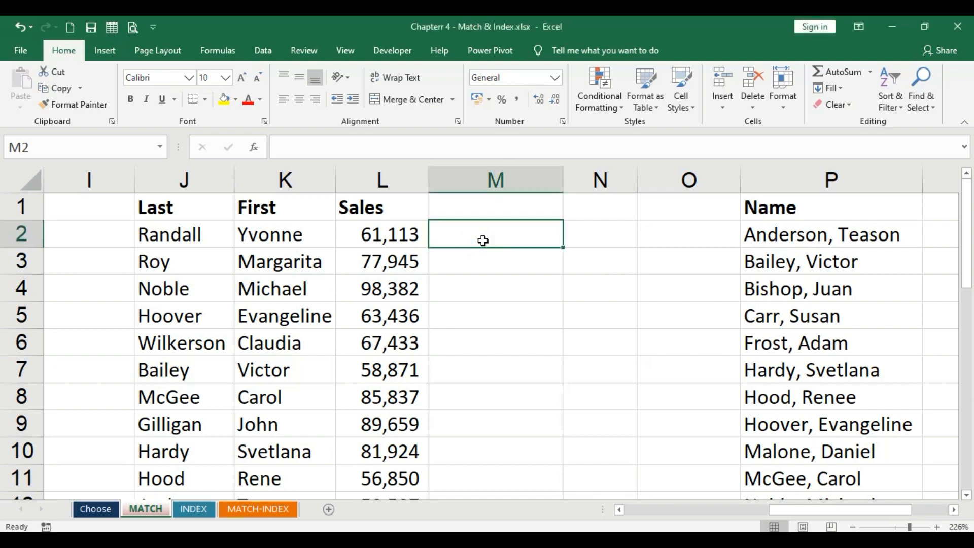
pyautogui.write('=')
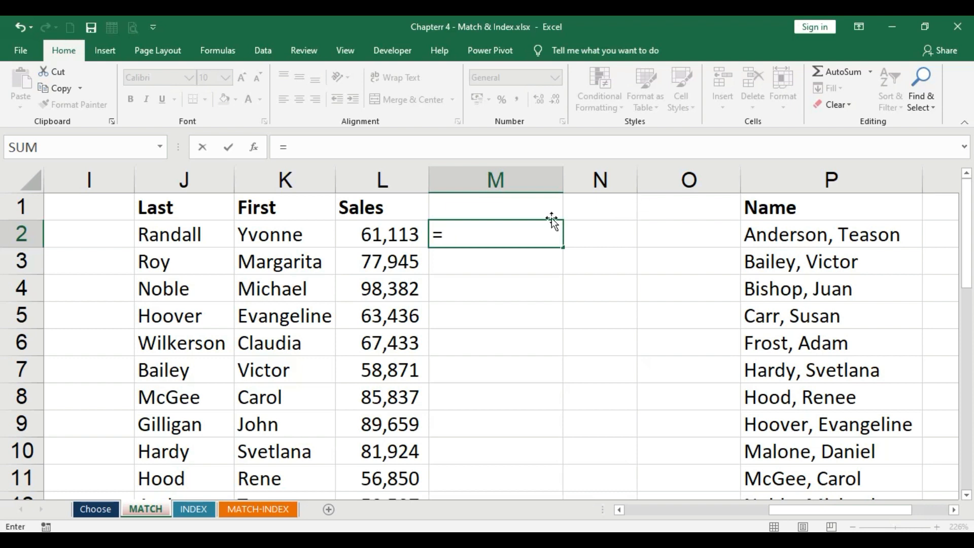
pyautogui.click(188, 235)
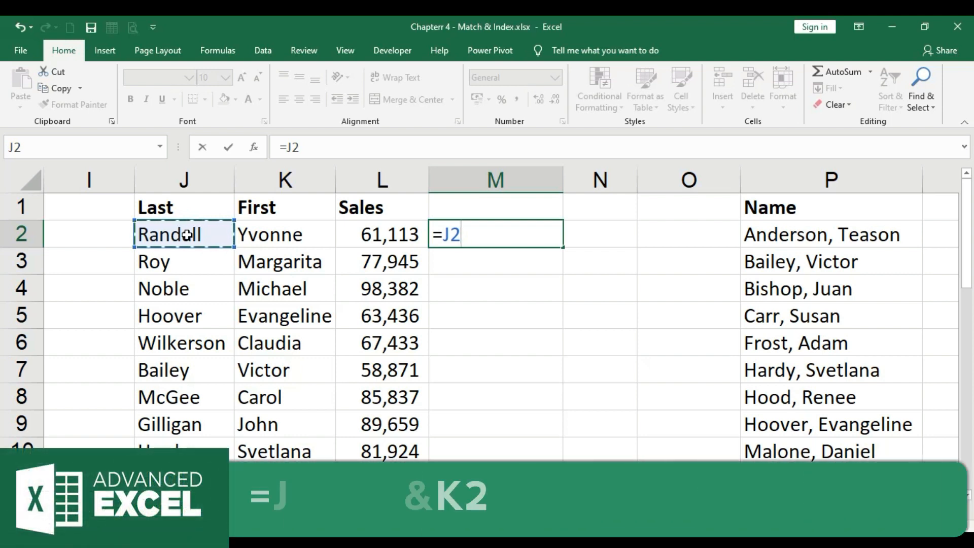
pyautogui.write('&')
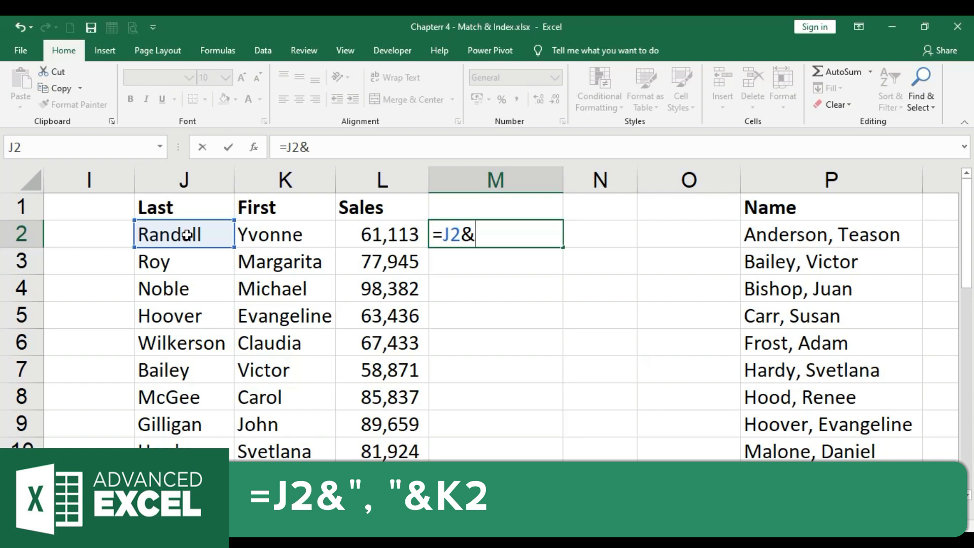
pyautogui.click(253, 233)
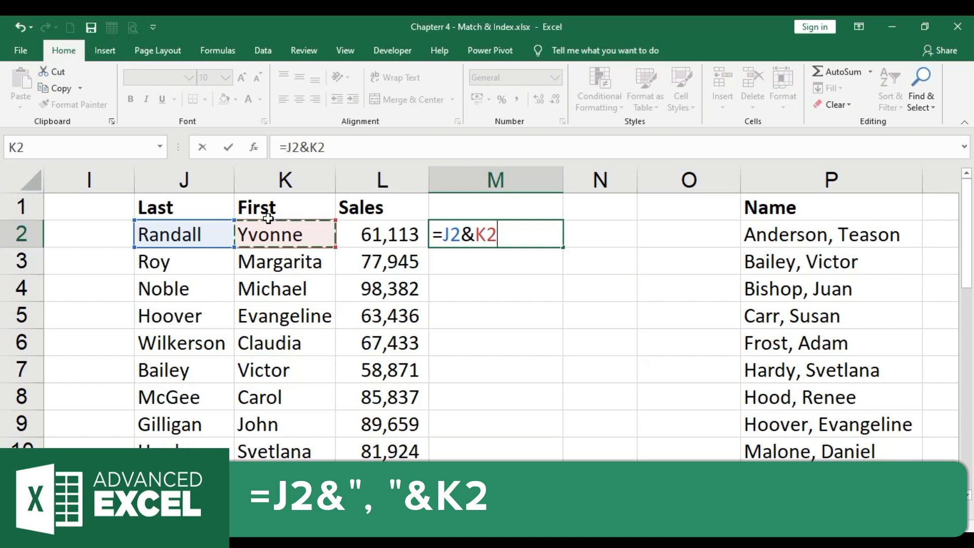
pyautogui.press('Return')
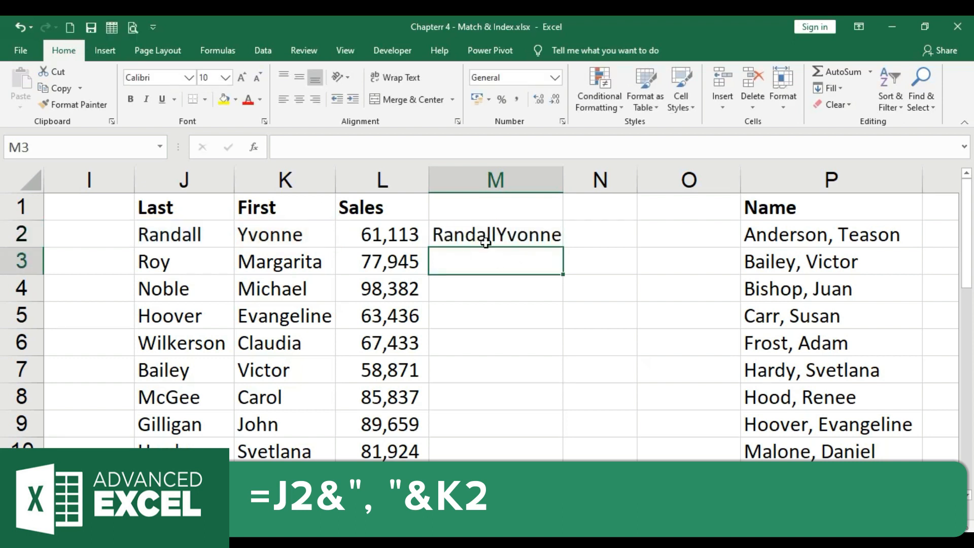
pyautogui.moveTo(569, 180); pyautogui.dragTo(571, 179)
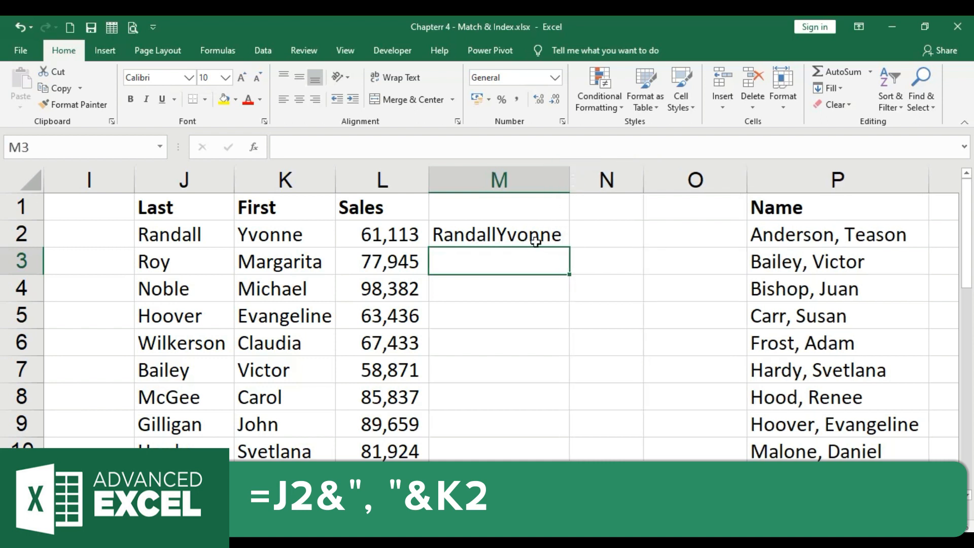
pyautogui.click(835, 178)
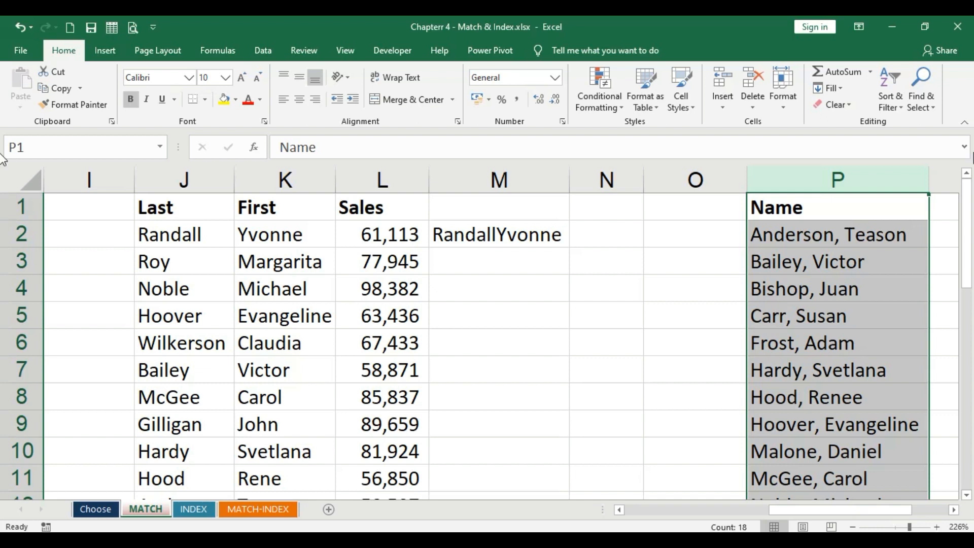
# - Edit the M2 formula to insert a comma and space between the names, making it =J2&", "&K2
pyautogui.doubleClick(492, 235)
pyautogui.click(475, 235)
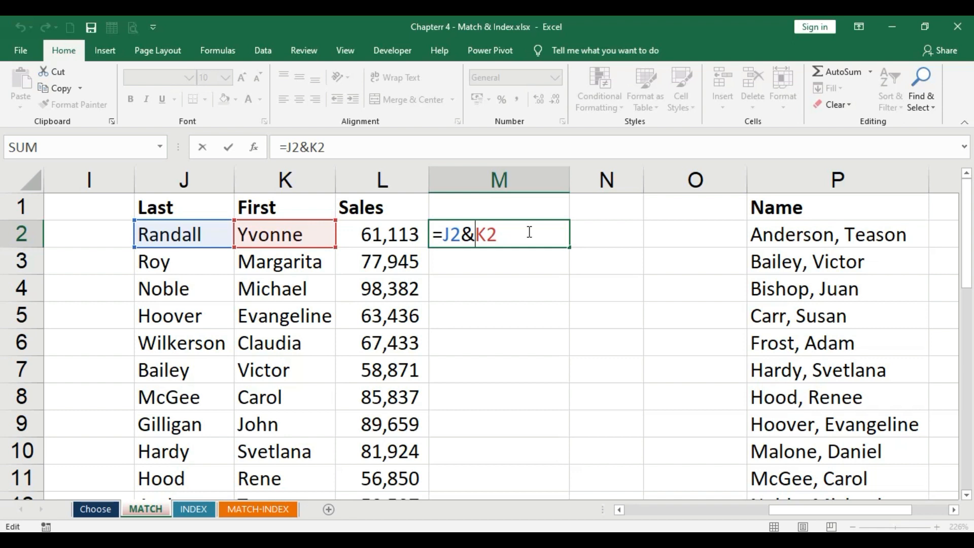
pyautogui.write('""')
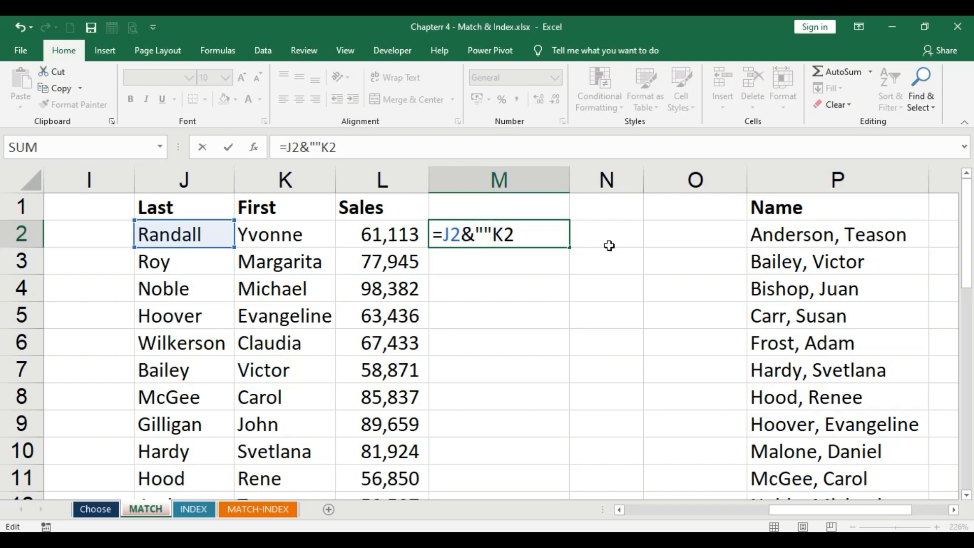
pyautogui.write(',')
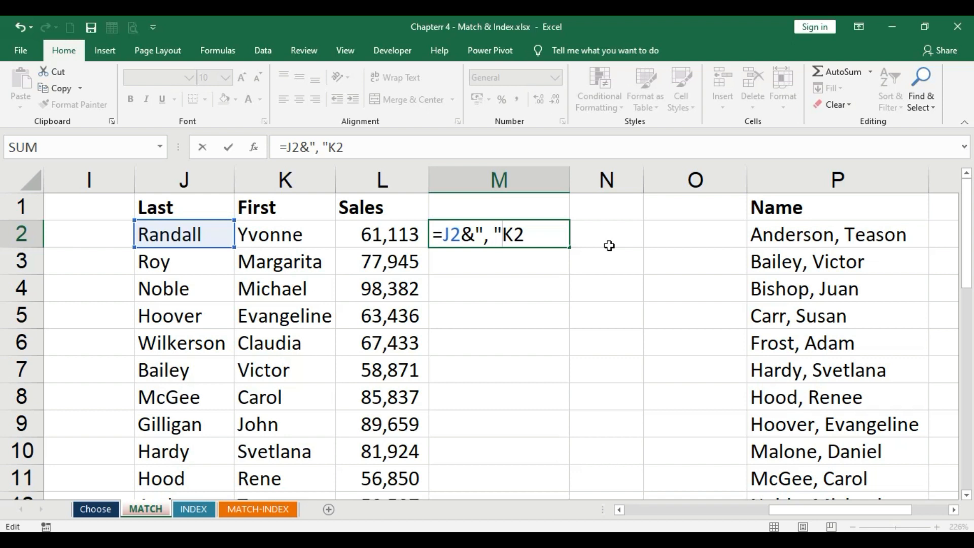
pyautogui.write('&')
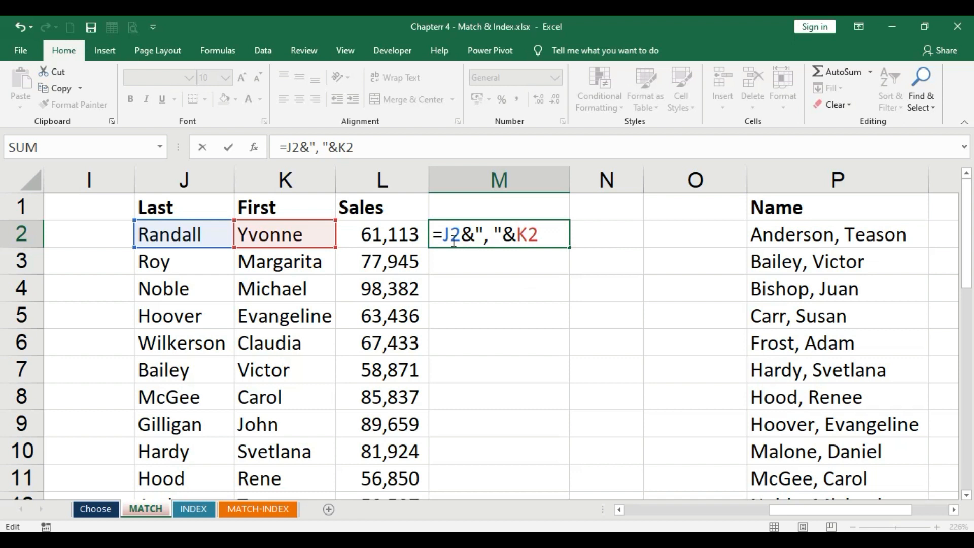
pyautogui.moveTo(443, 234); pyautogui.dragTo(549, 233)
pyautogui.moveTo(504, 233); pyautogui.dragTo(512, 234)
pyautogui.press('Return')
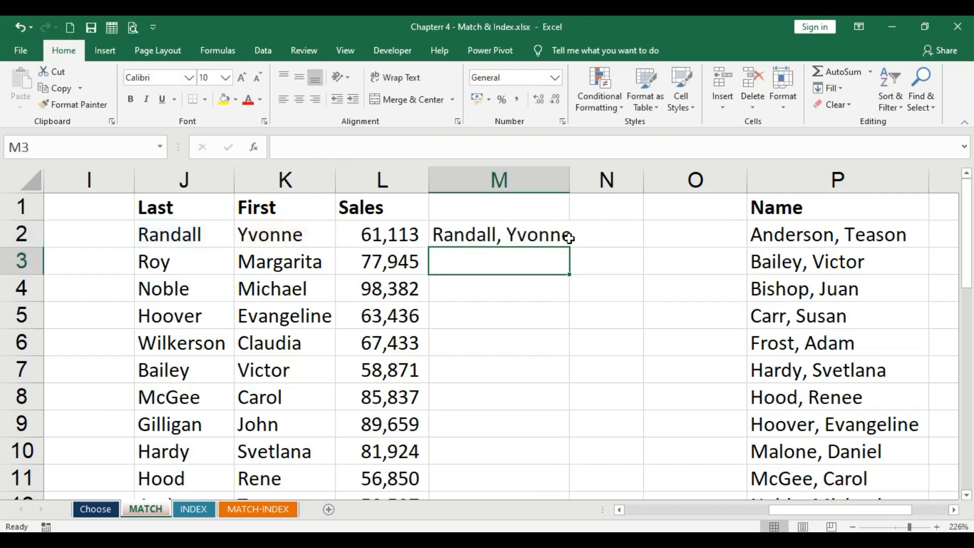
# - Fill the joined-name formula down column M and autofit the column's width
pyautogui.click(532, 235)
pyautogui.moveTo(572, 186); pyautogui.dragTo(577, 174)
pyautogui.doubleClick(577, 247)
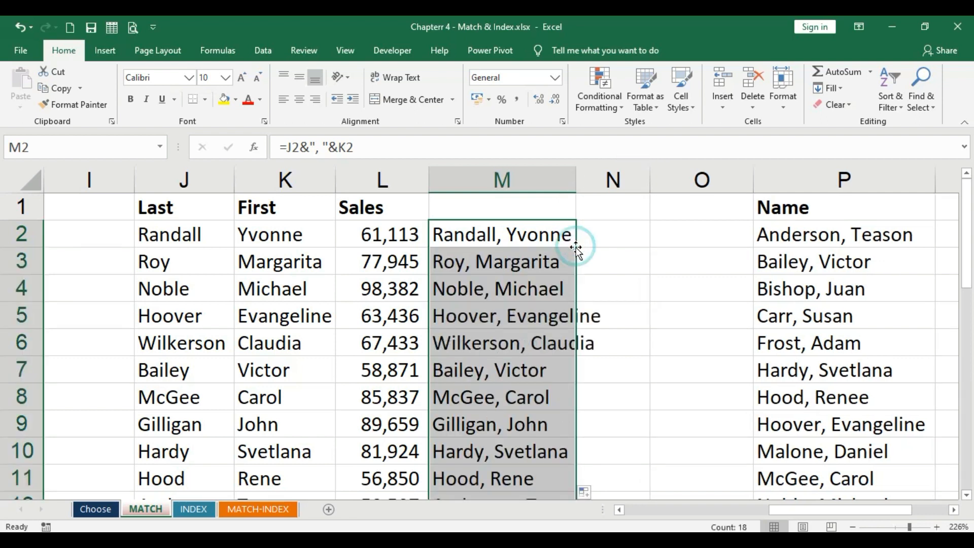
pyautogui.doubleClick(576, 175)
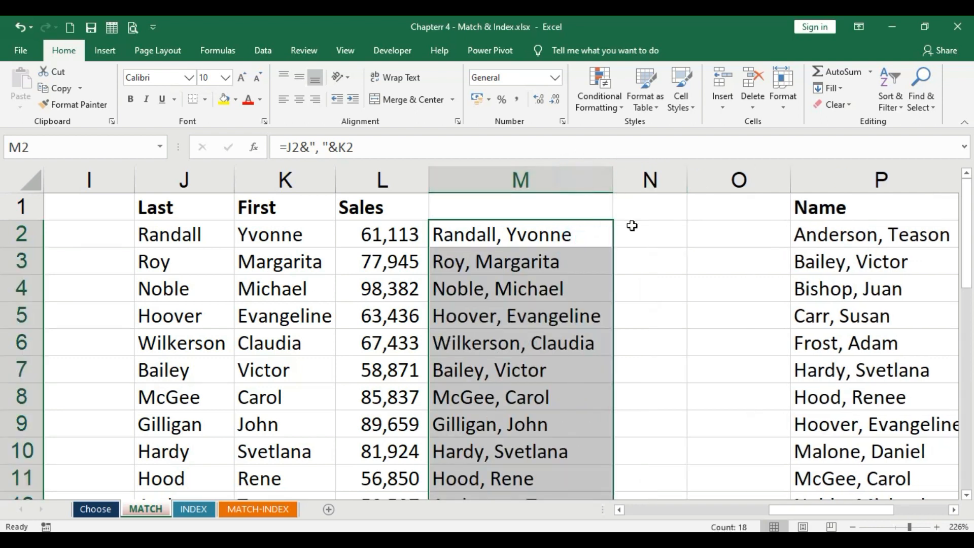
pyautogui.scroll(-1, 629, 228)
pyautogui.scroll(1, 692, 329)
pyautogui.click(653, 396)
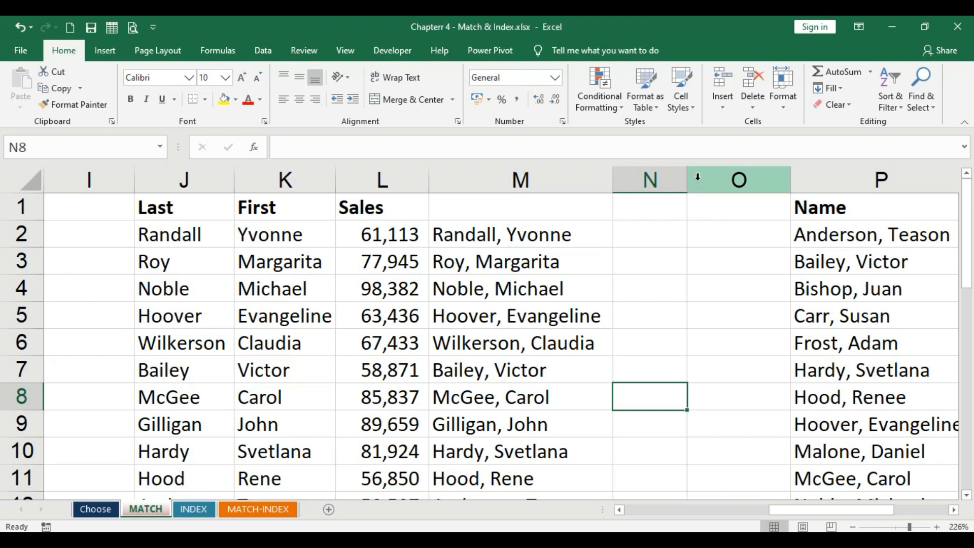
# - Clear all contents of column M
pyautogui.click(491, 248)
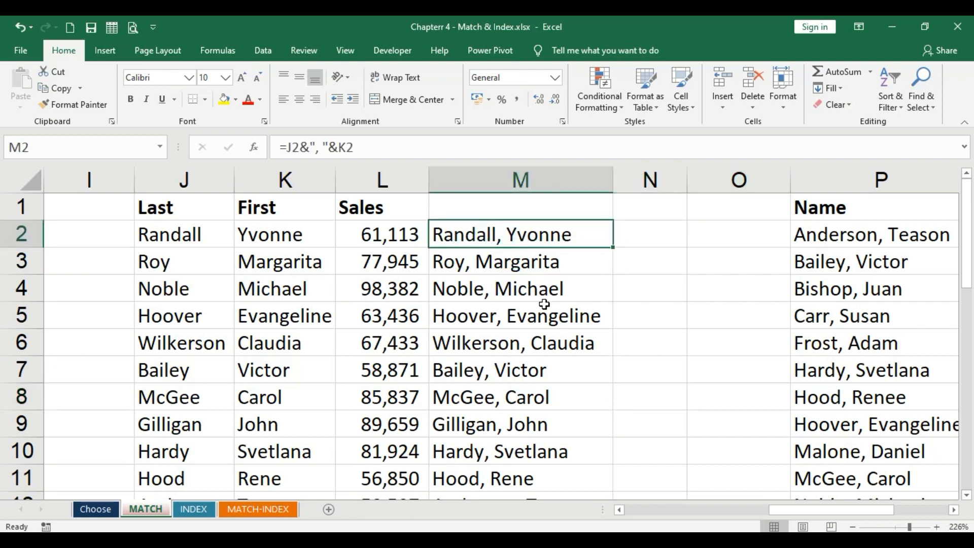
pyautogui.click(530, 171)
pyautogui.press('Delete')
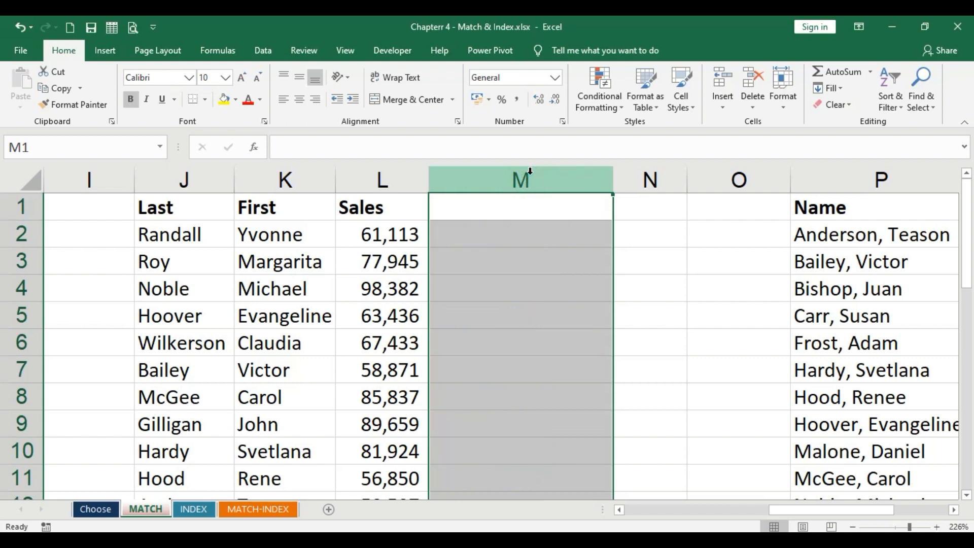
# - Enter =CONCATENATE(J2,", ",K2) in M2 to join the last and first names with a comma and space
pyautogui.click(481, 234)
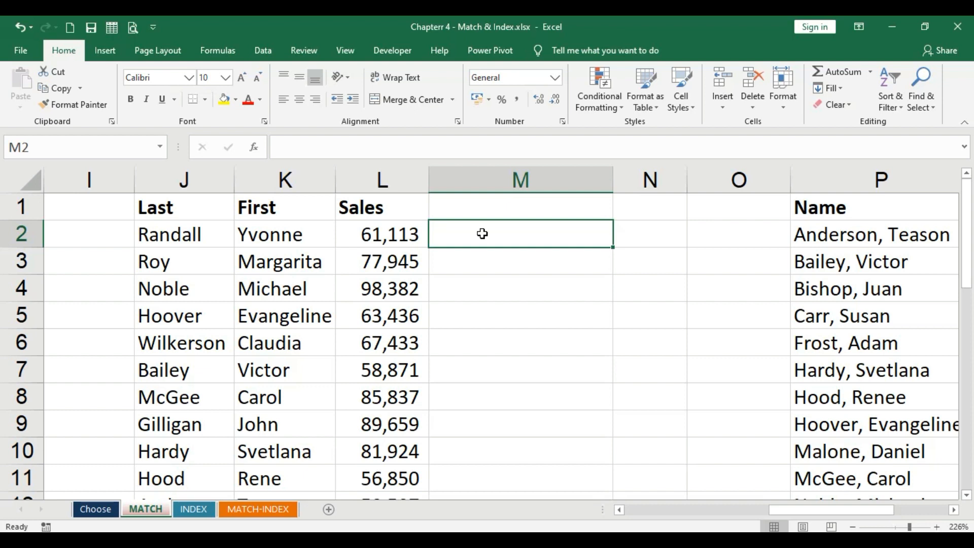
pyautogui.write('=con')
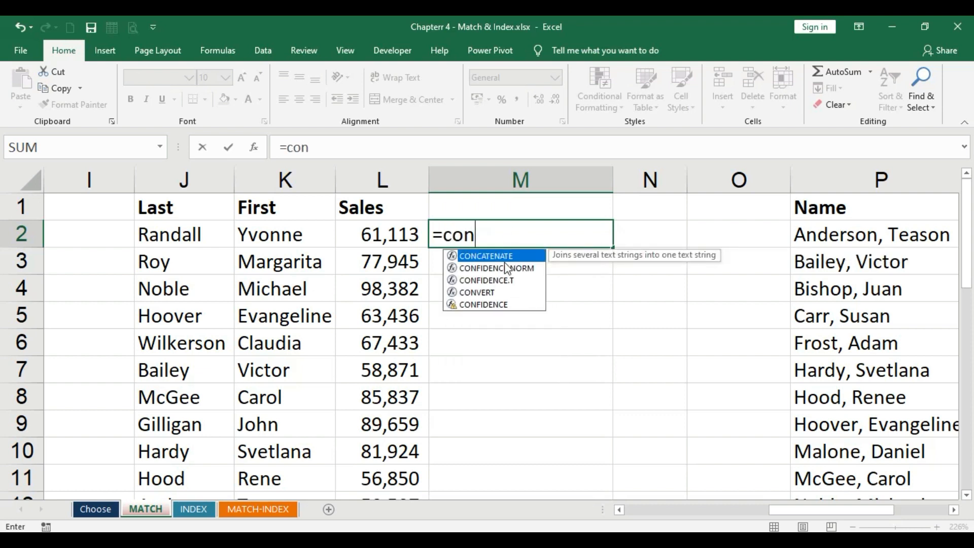
pyautogui.doubleClick(489, 256)
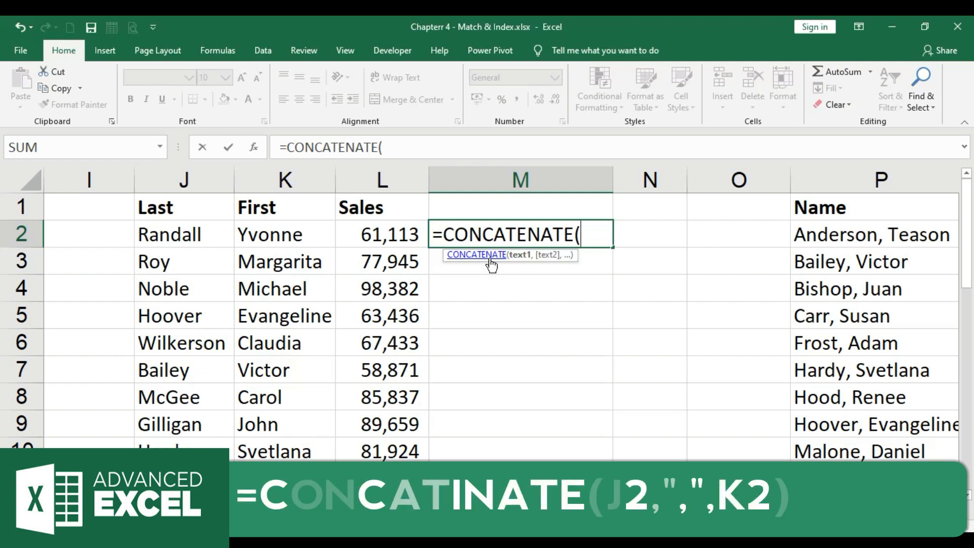
pyautogui.click(192, 234)
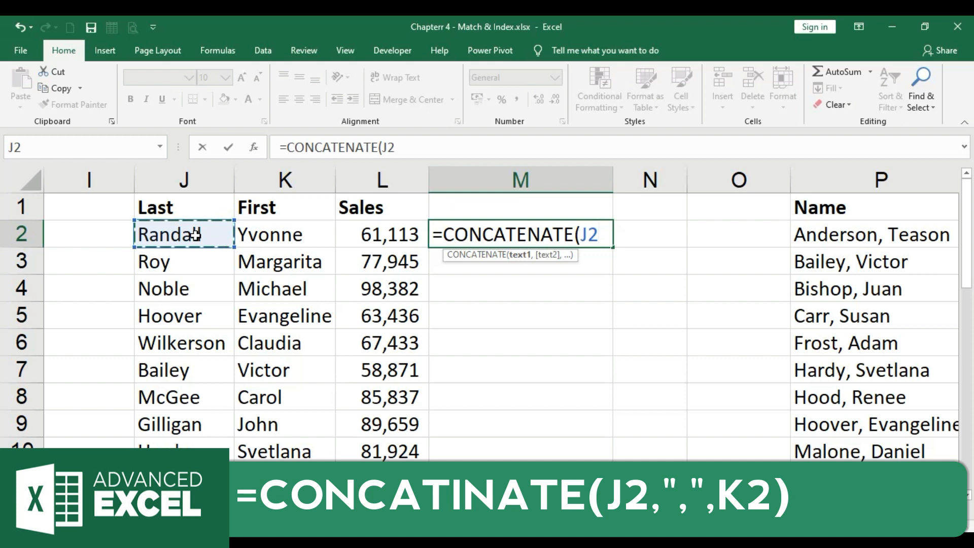
pyautogui.write(',')
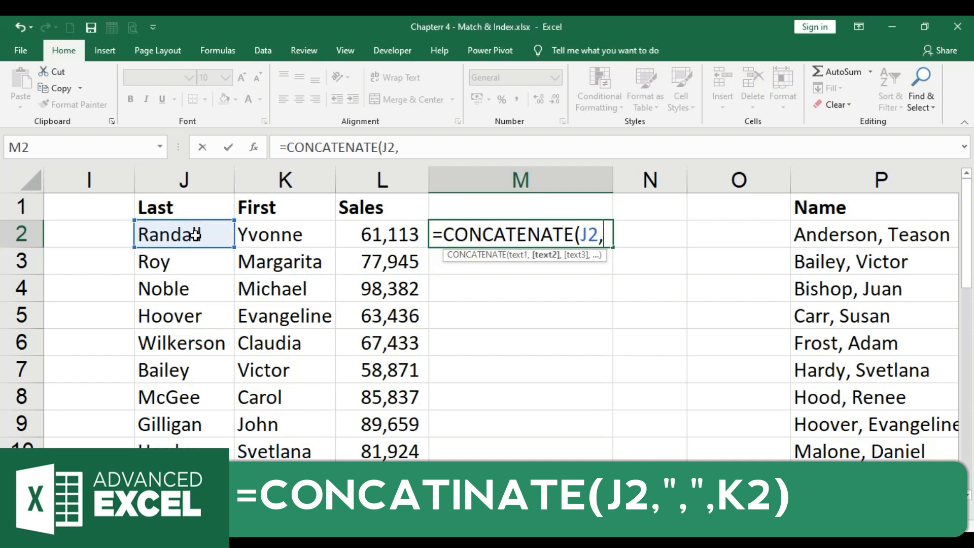
pyautogui.write('"n')
pyautogui.press('BackSpace')
pyautogui.write(', ",')
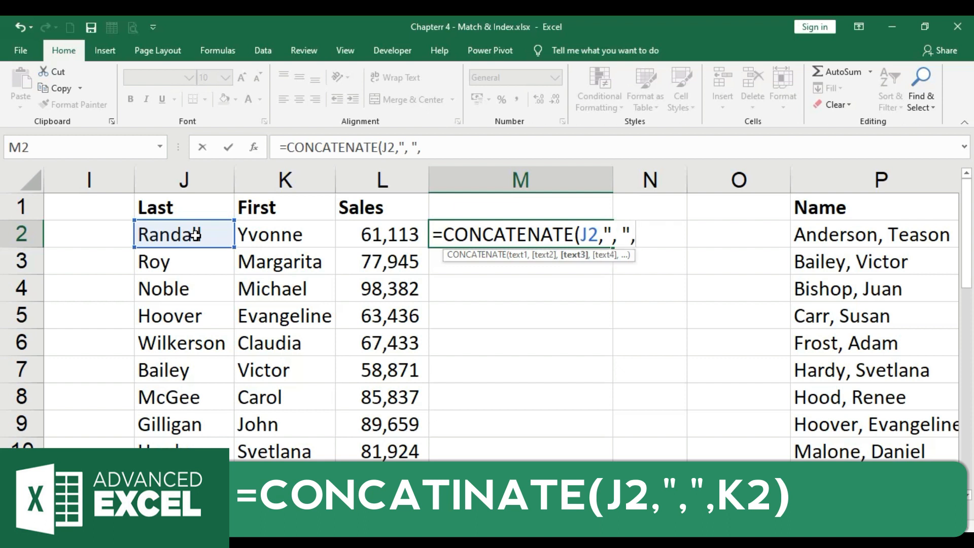
pyautogui.click(268, 234)
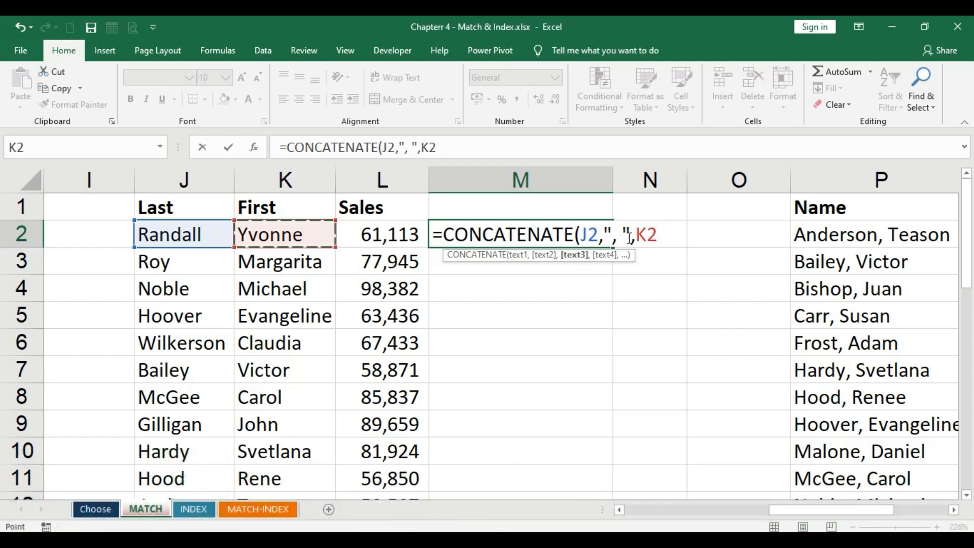
pyautogui.moveTo(574, 232); pyautogui.dragTo(435, 233)
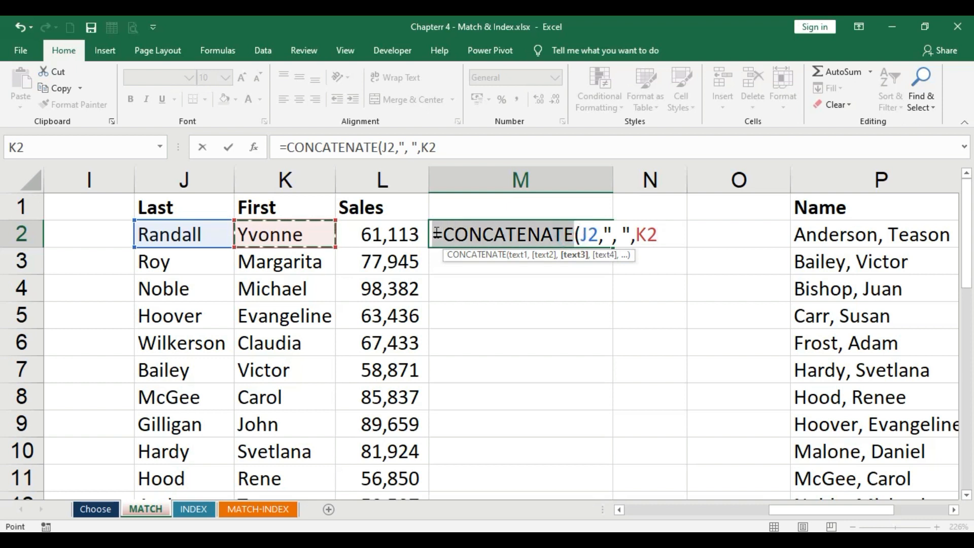
pyautogui.press('F2')
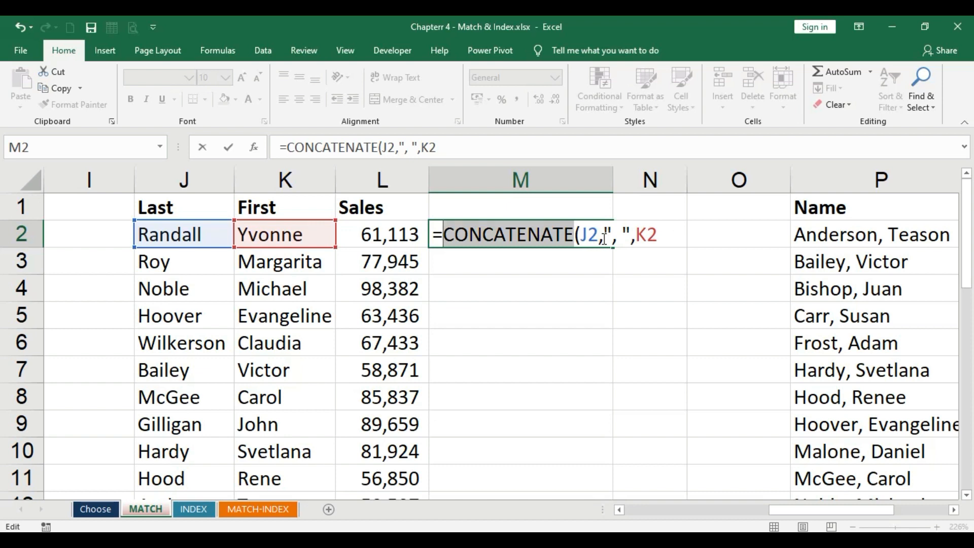
pyautogui.click(674, 234)
pyautogui.write(')')
pyautogui.press('Return')
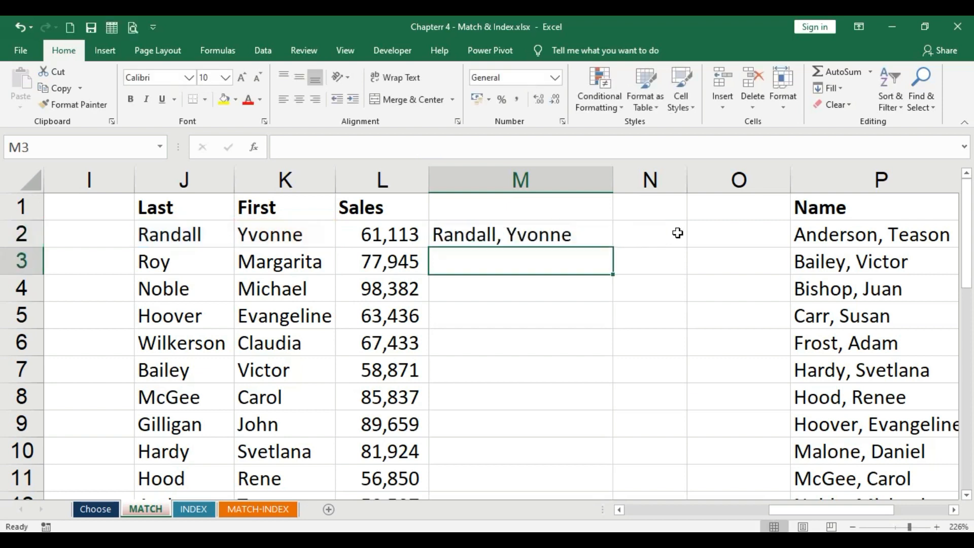
# - Fill the CONCATENATE formula from M2 down column M and compare column M with the Name column
pyautogui.click(600, 234)
pyautogui.doubleClick(613, 246)
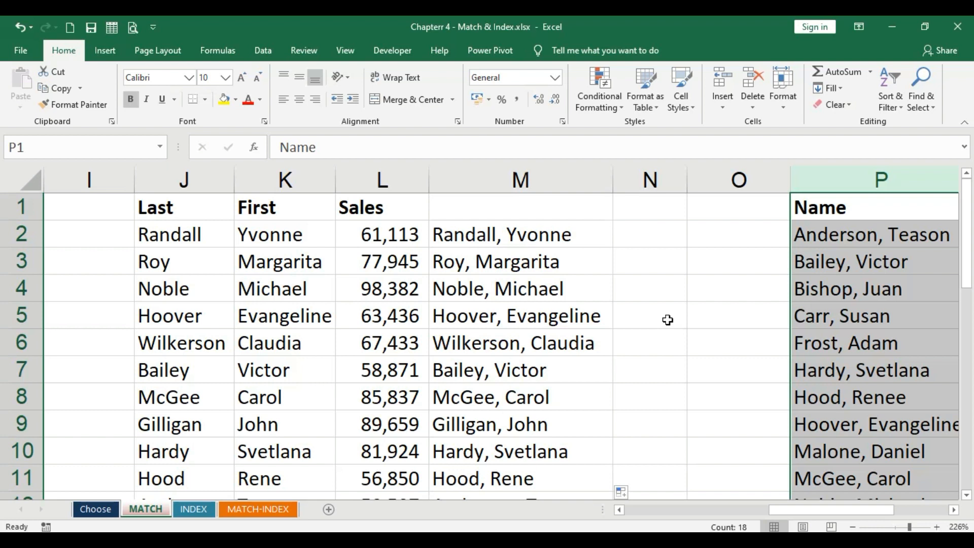
pyautogui.click(649, 315)
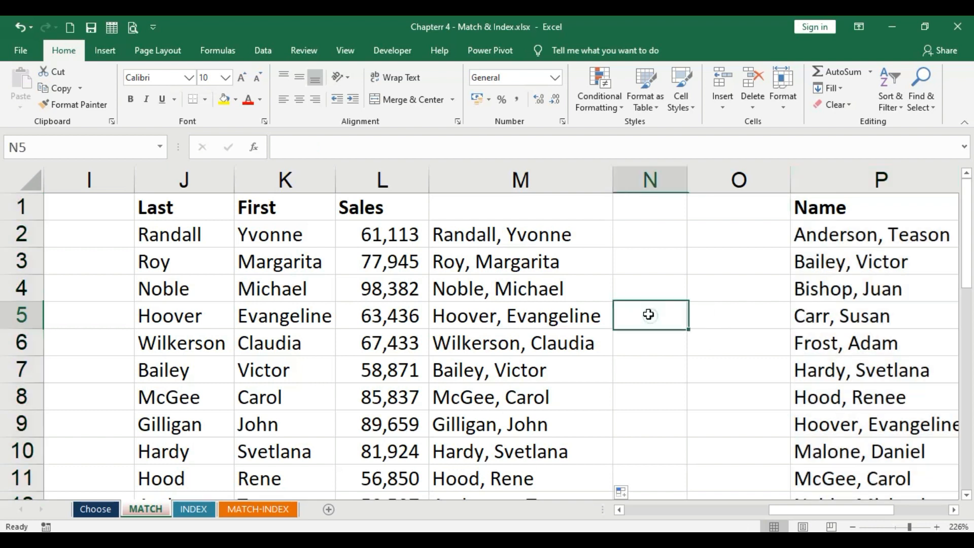
pyautogui.click(521, 180)
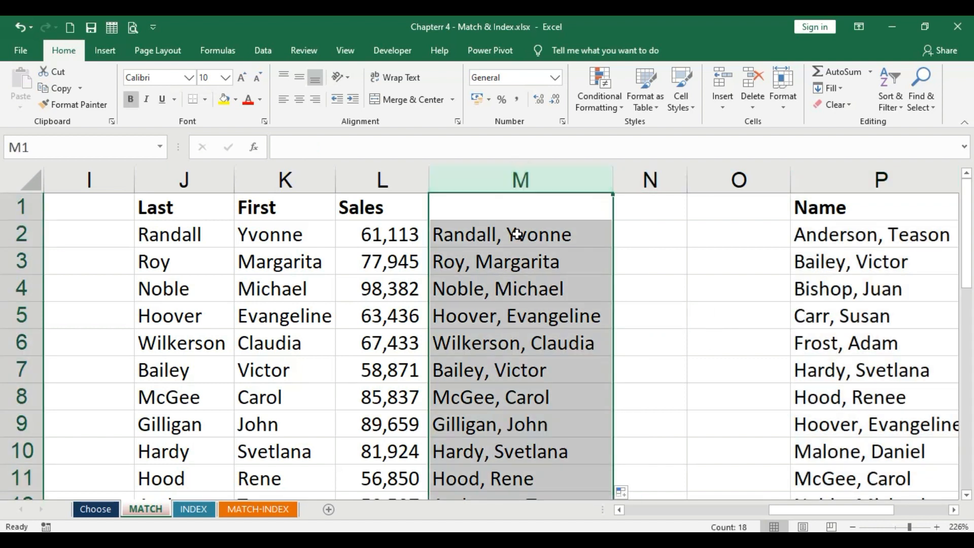
pyautogui.click(848, 178)
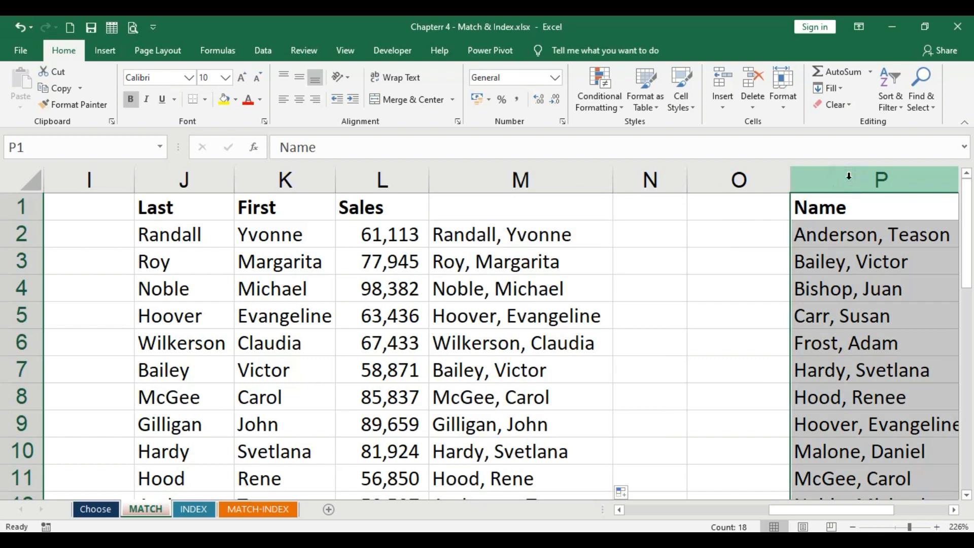
# - Enter =MATCH(M2,$P$1:$P$18,0) in N2 to find the joined name's exact position in the Name list
pyautogui.click(644, 232)
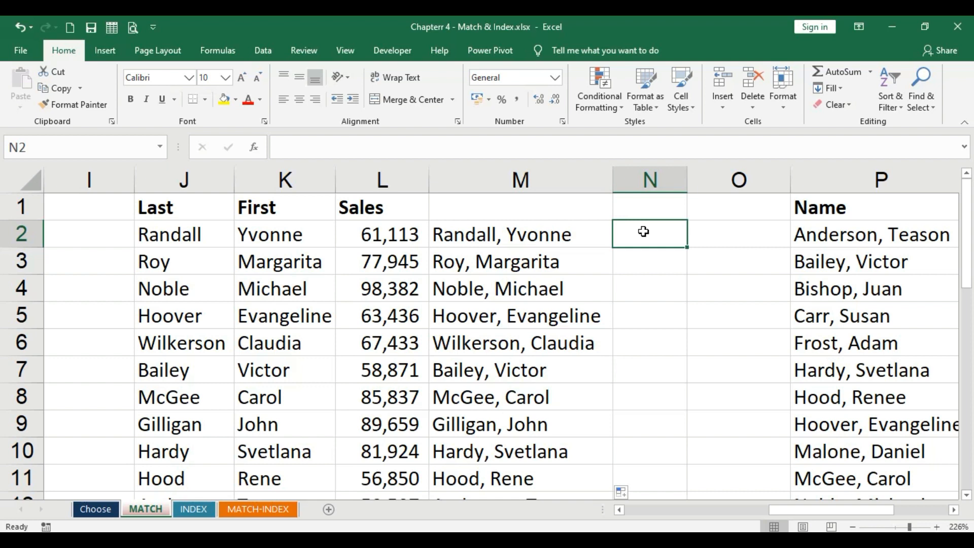
pyautogui.write('=')
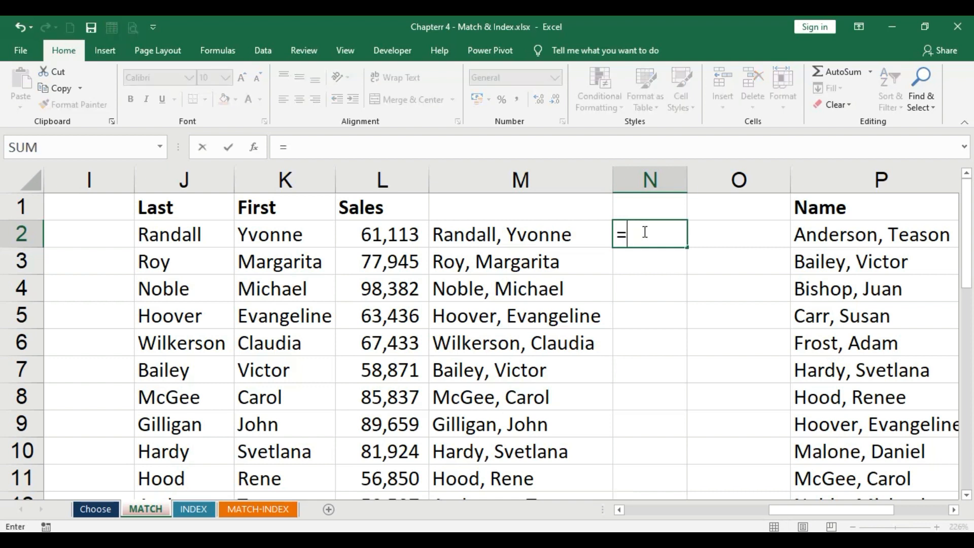
pyautogui.write('match')
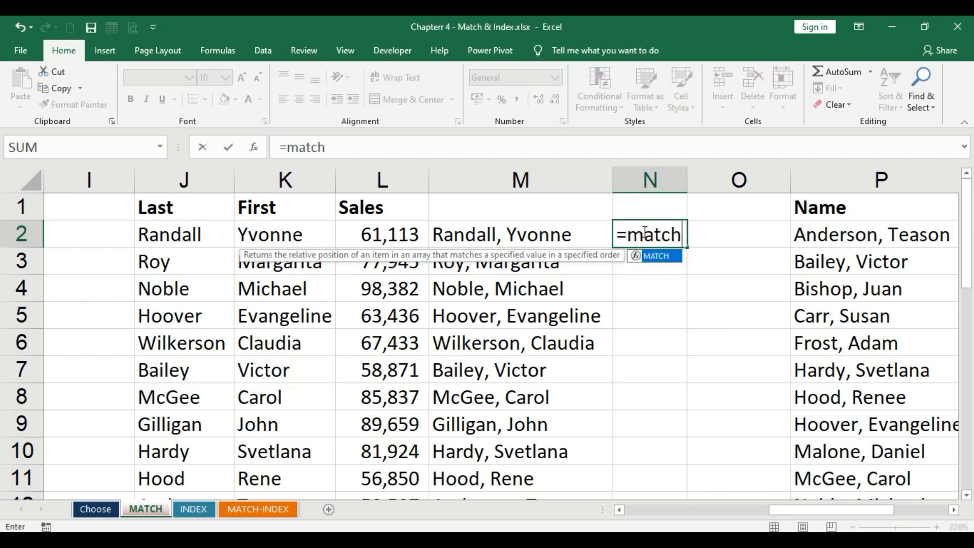
pyautogui.write('(')
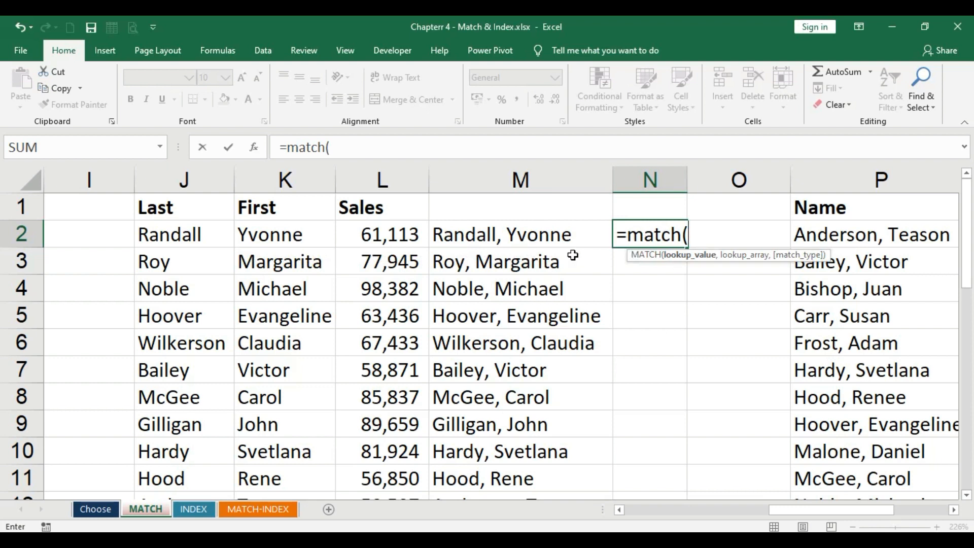
pyautogui.click(537, 237)
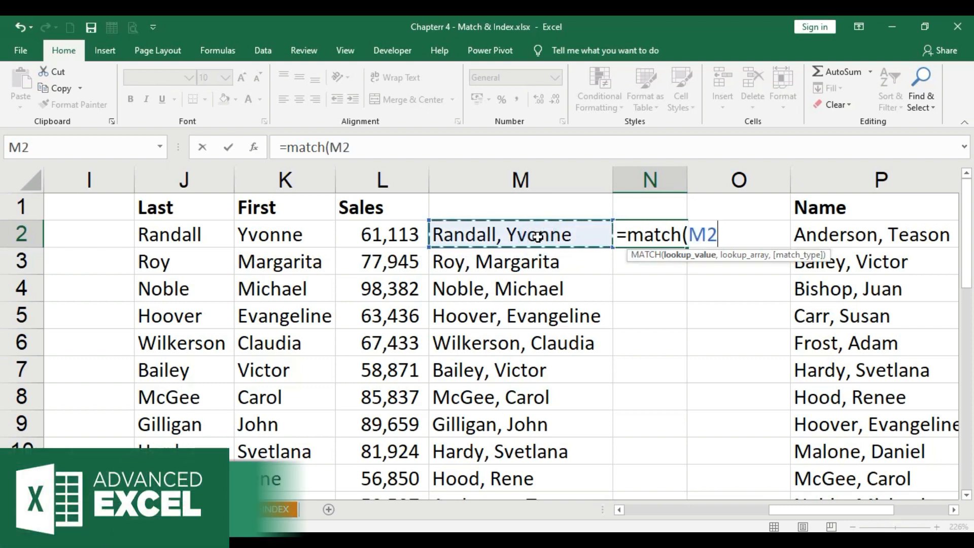
pyautogui.write(',P:P')
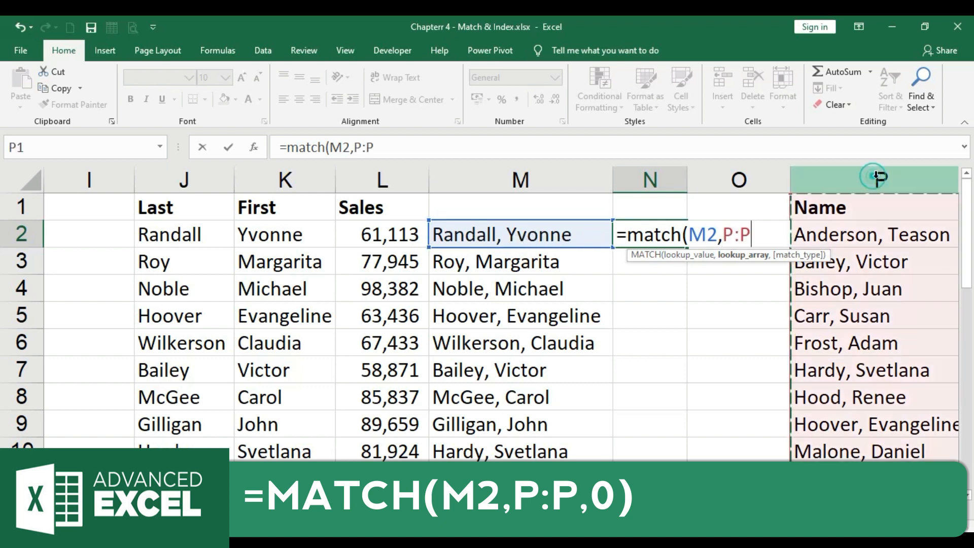
pyautogui.click(873, 174)
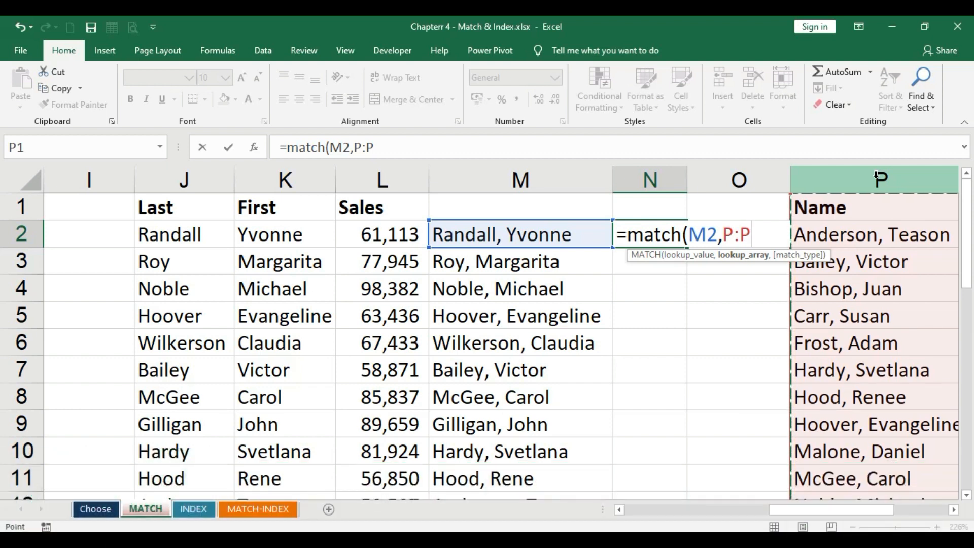
pyautogui.moveTo(869, 204); pyautogui.dragTo(871, 442)
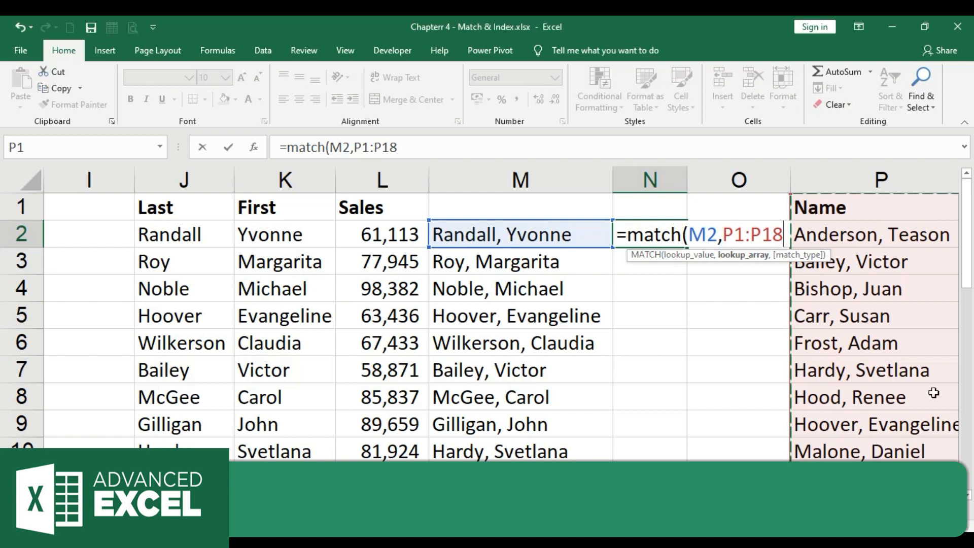
pyautogui.moveTo(724, 233); pyautogui.dragTo(785, 233)
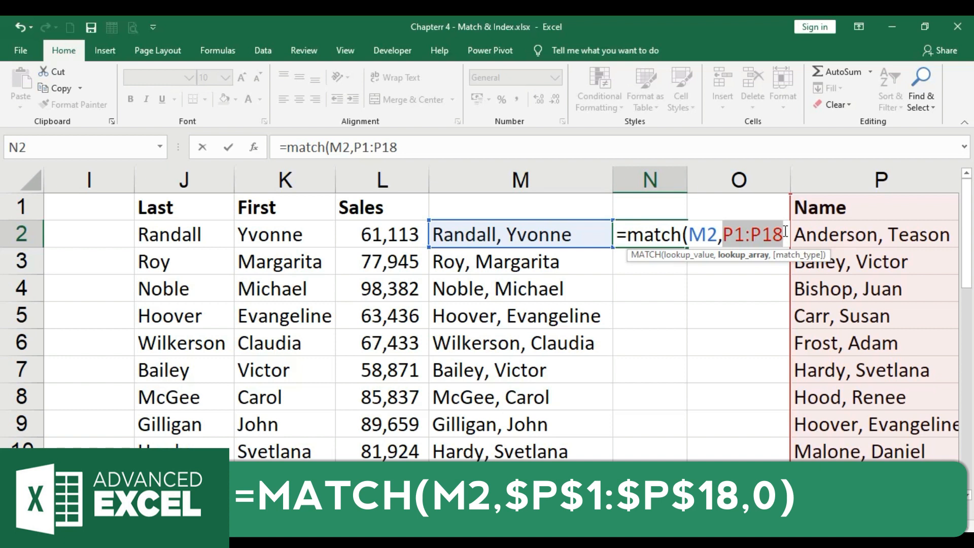
pyautogui.press('F4')
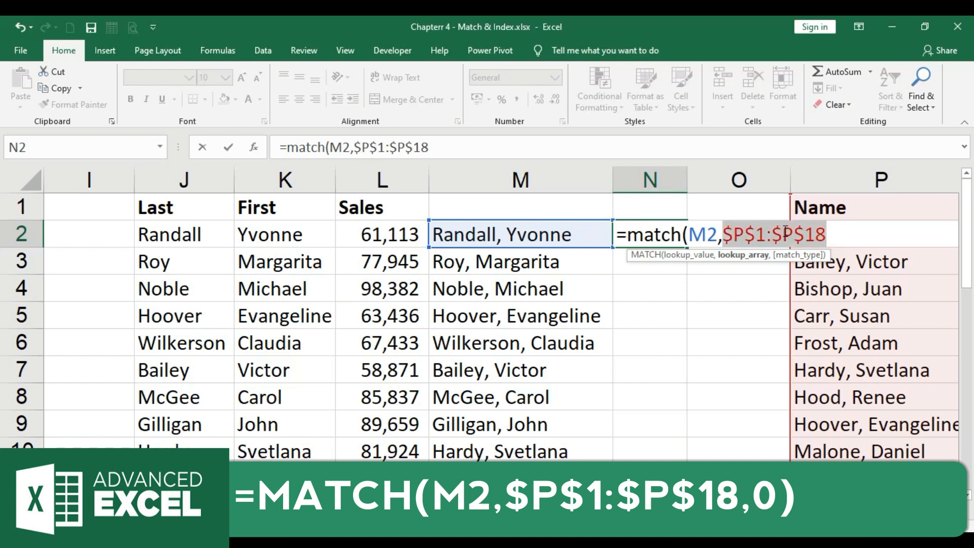
pyautogui.click(831, 234)
pyautogui.write(',')
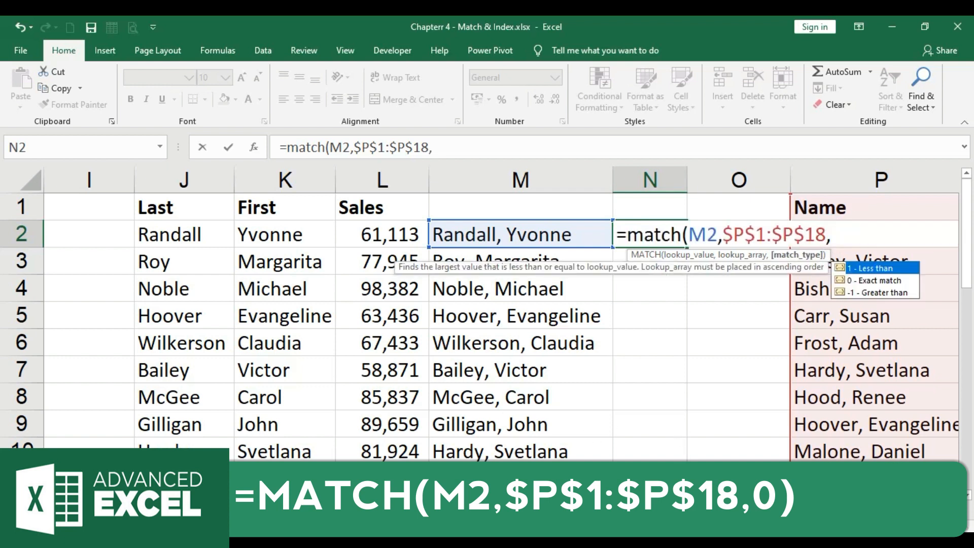
pyautogui.hscroll(2, 499, 325)
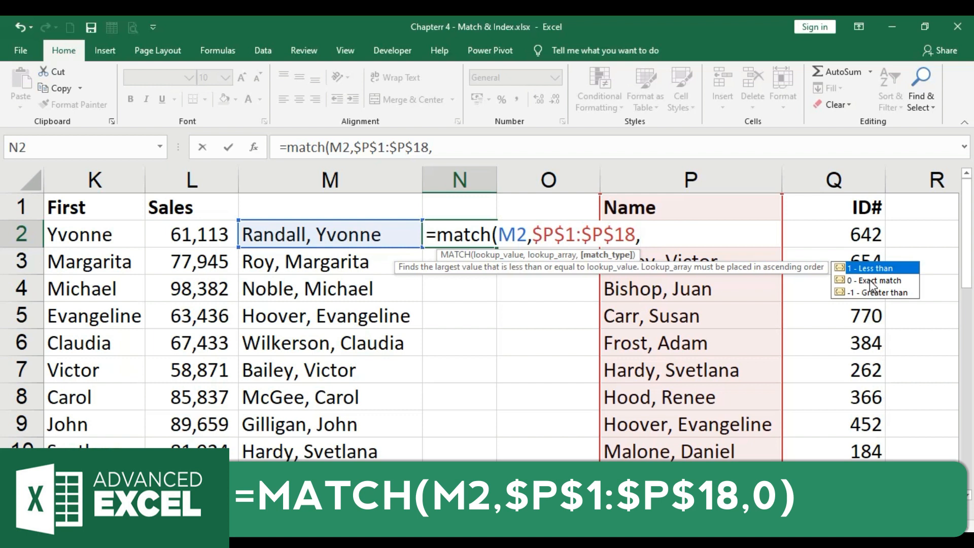
pyautogui.write('0)')
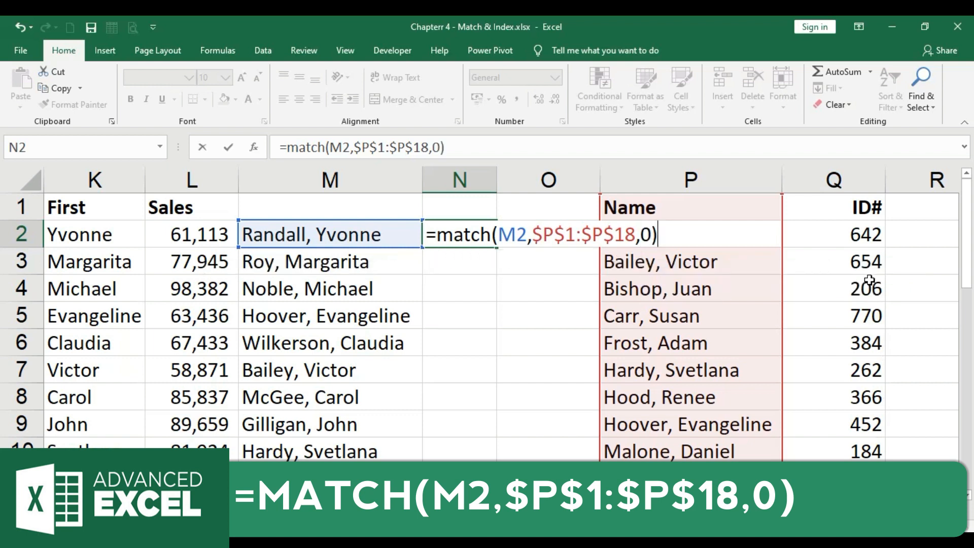
pyautogui.press('Return')
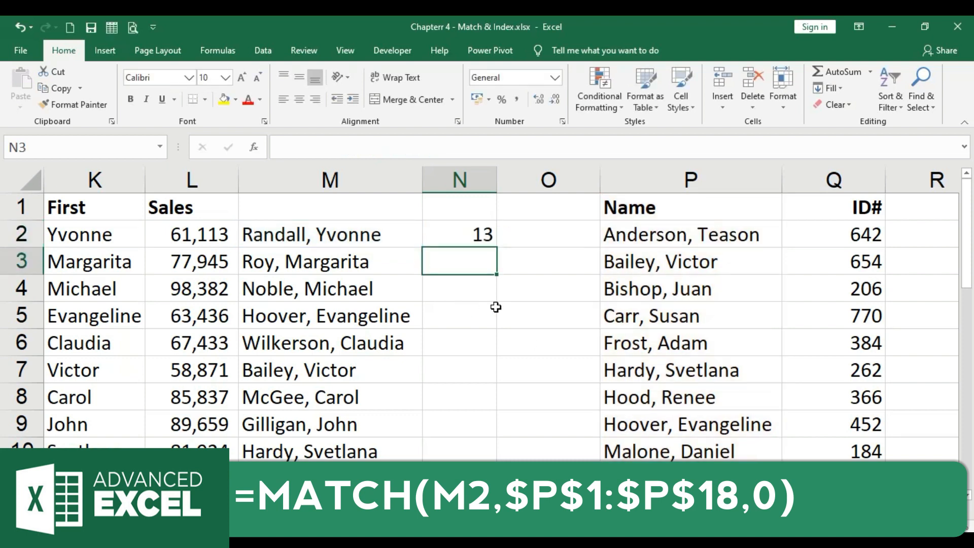
# - Fill the MATCH formula from N2 down column N
pyautogui.click(336, 233)
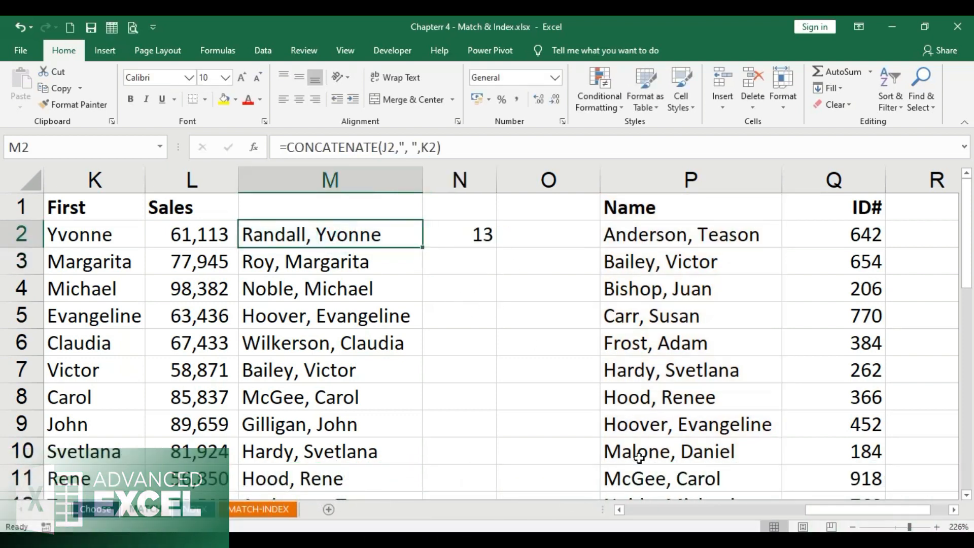
pyautogui.click(472, 234)
pyautogui.scroll(-2, 608, 340)
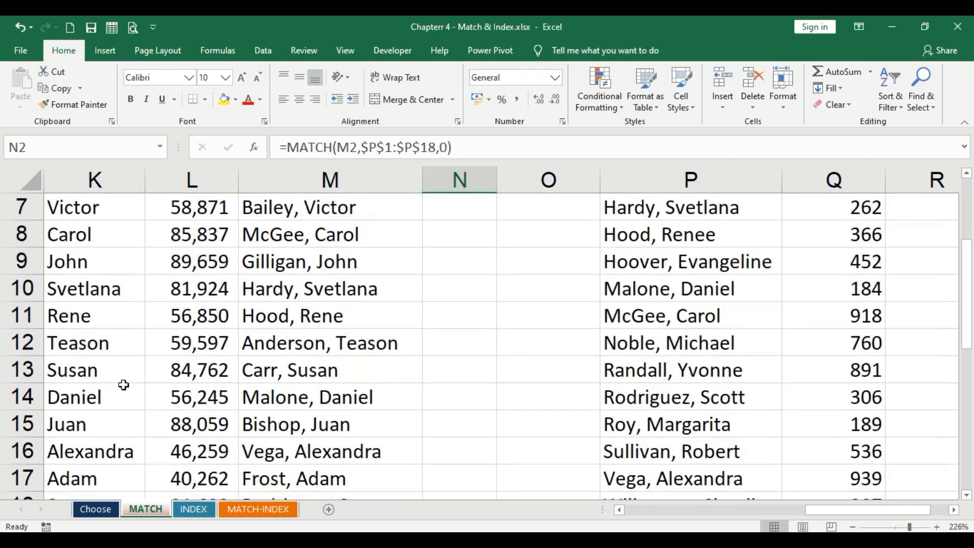
pyautogui.click(7, 367)
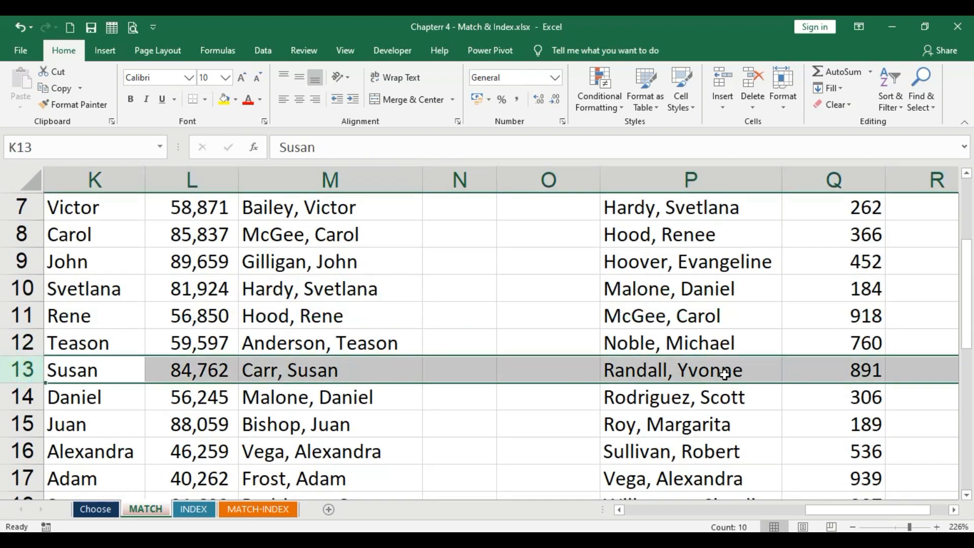
pyautogui.scroll(2, 671, 373)
pyautogui.click(474, 231)
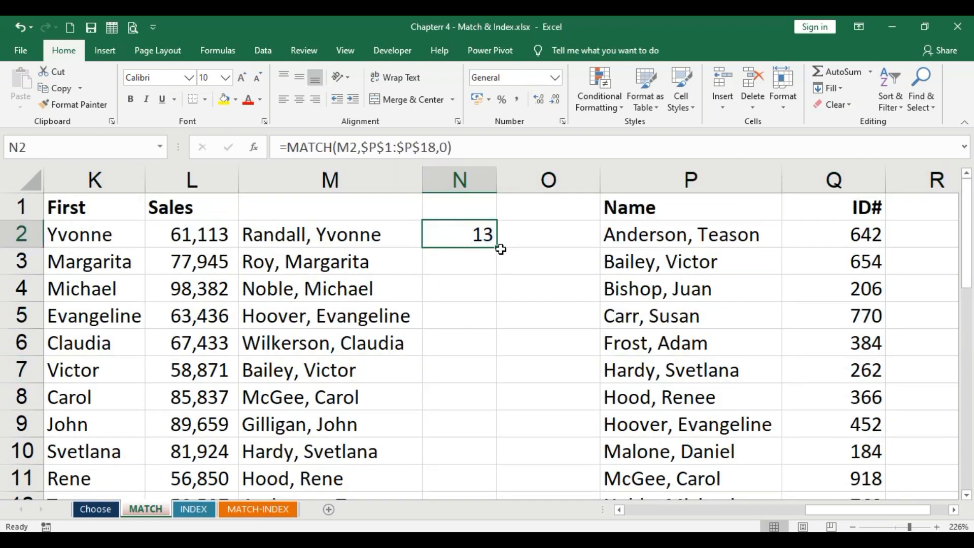
pyautogui.doubleClick(497, 247)
pyautogui.scroll(3, 524, 330)
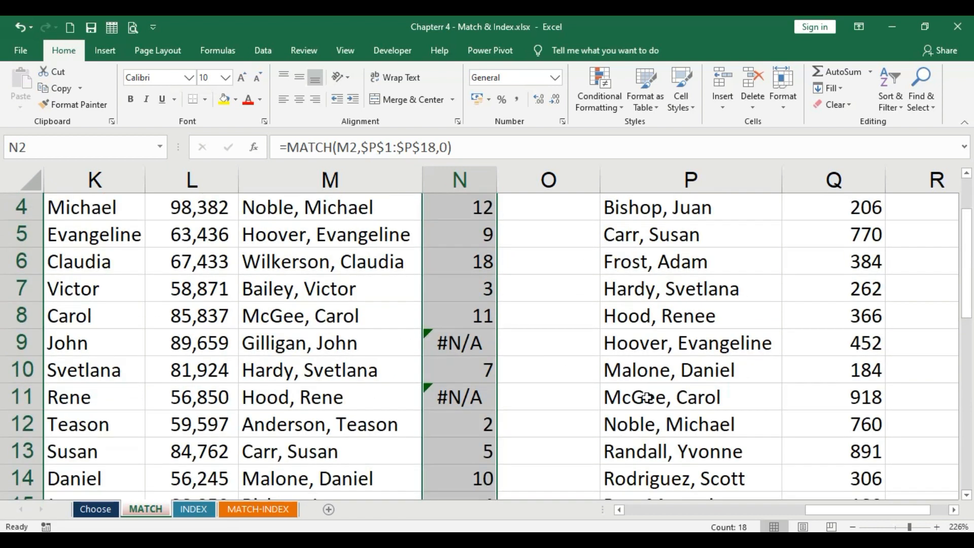
# - Inspect the error results in column N and compare those rows' joined names with the Name list
pyautogui.click(472, 345)
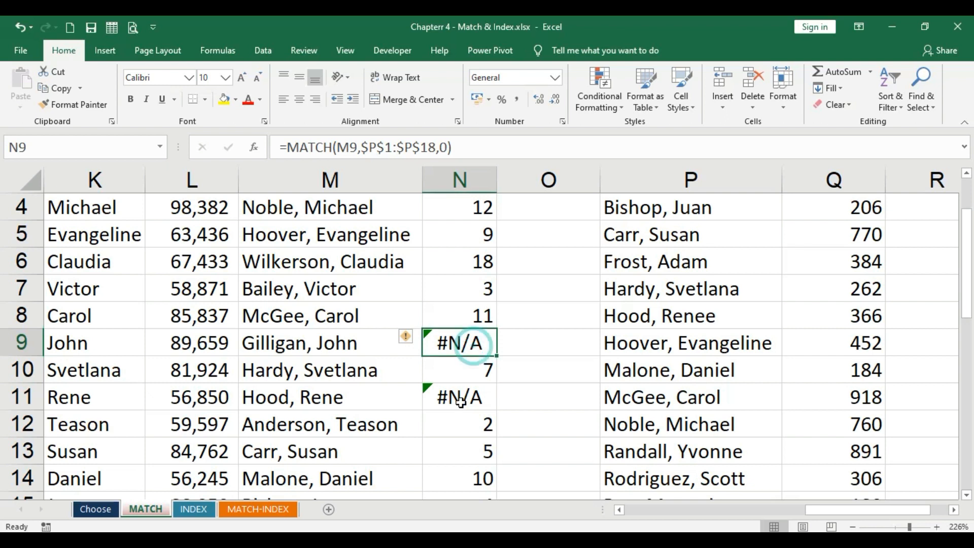
pyautogui.click(464, 395)
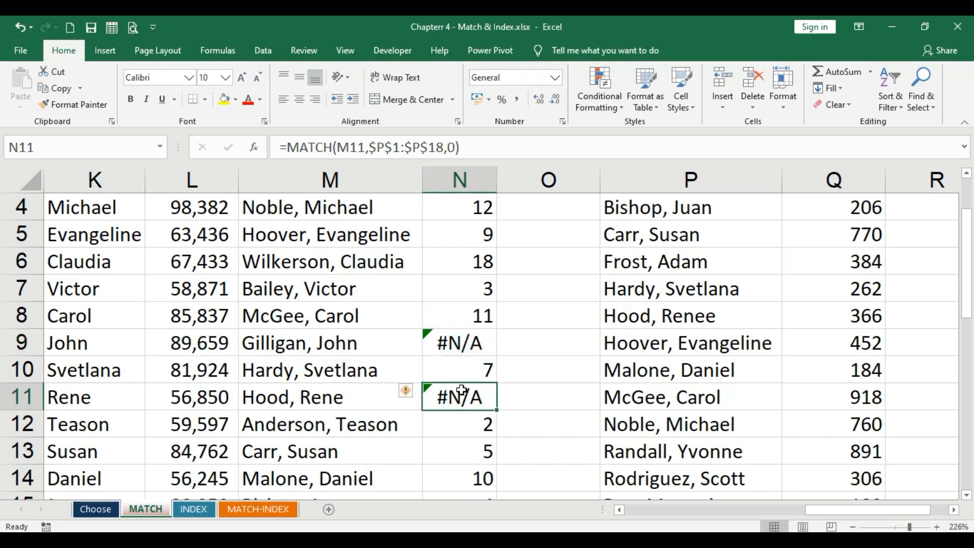
pyautogui.click(330, 348)
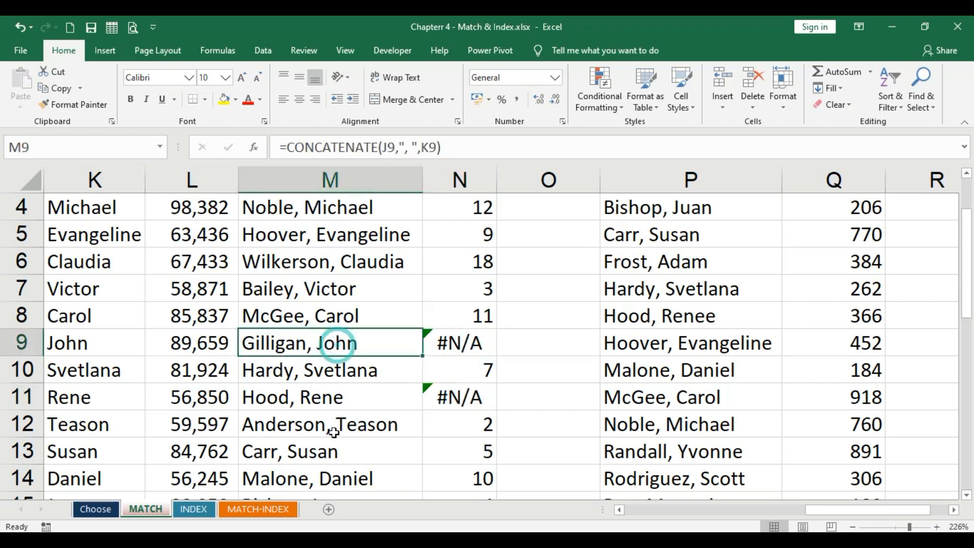
pyautogui.click(332, 399)
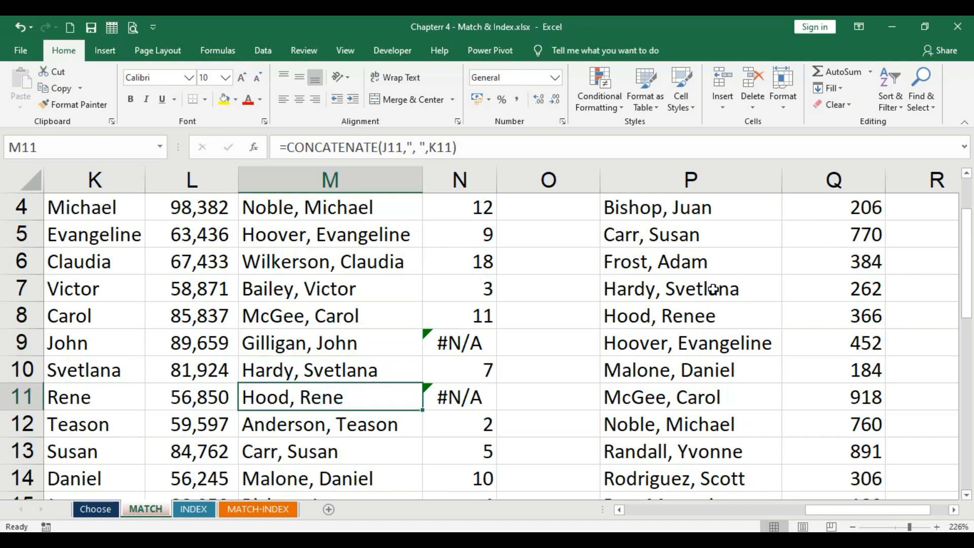
pyautogui.click(711, 258)
pyautogui.scroll(-4, 711, 350)
pyautogui.scroll(5, 712, 352)
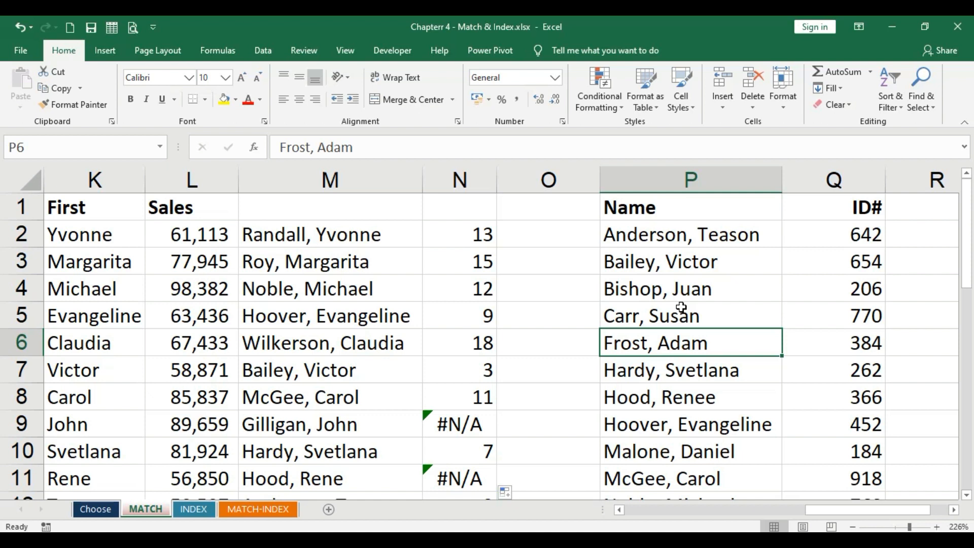
pyautogui.click(548, 308)
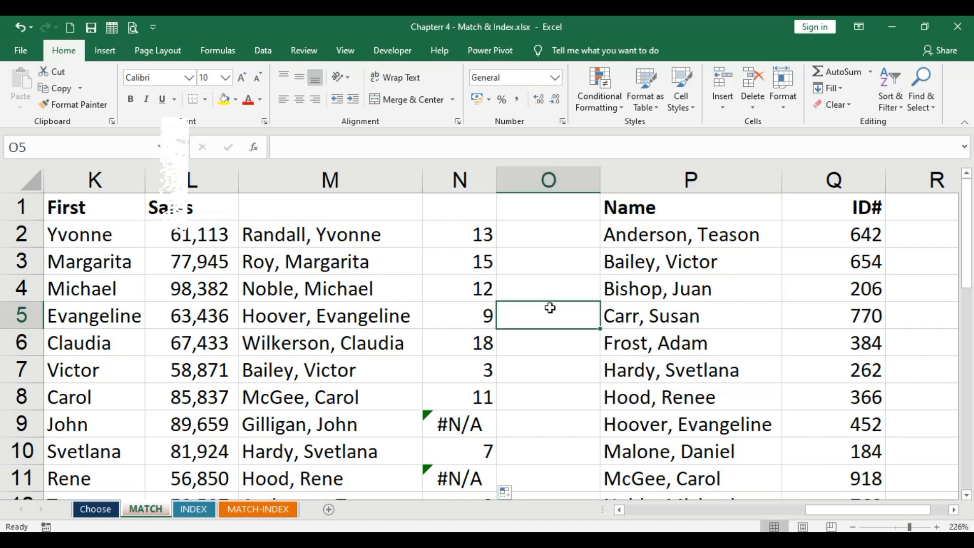